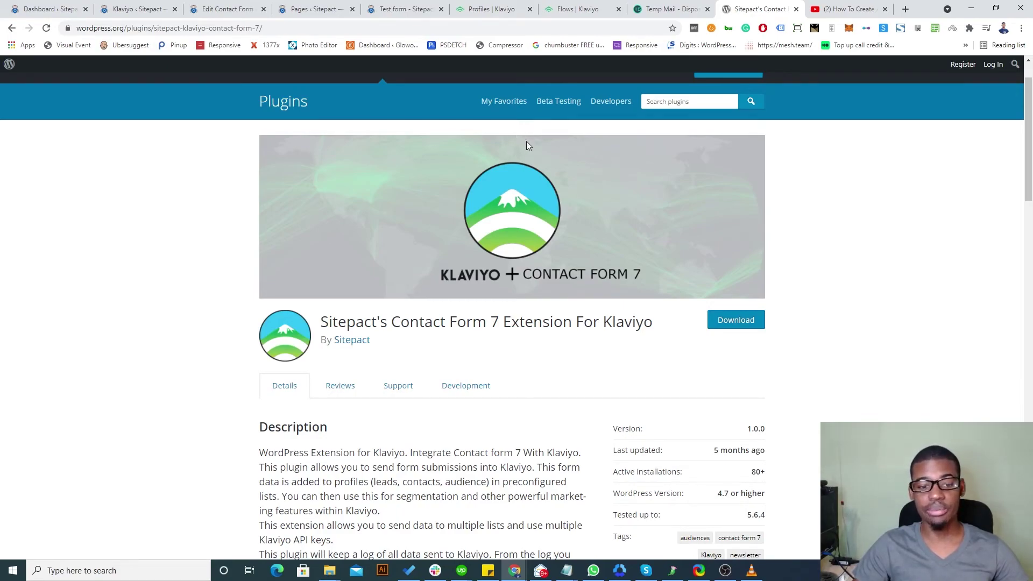
- Review the WordPress plugin page of Sitepact's Contact Form 7 Extension For Klaviyo, including its features and requirements
{"action": "scroll", "coordinate": [592, 258], "scroll_direction": "down", "scroll_amount": 2}
{"action": "left_click_drag", "start_coordinate": [653, 215], "coordinate": [391, 215]}
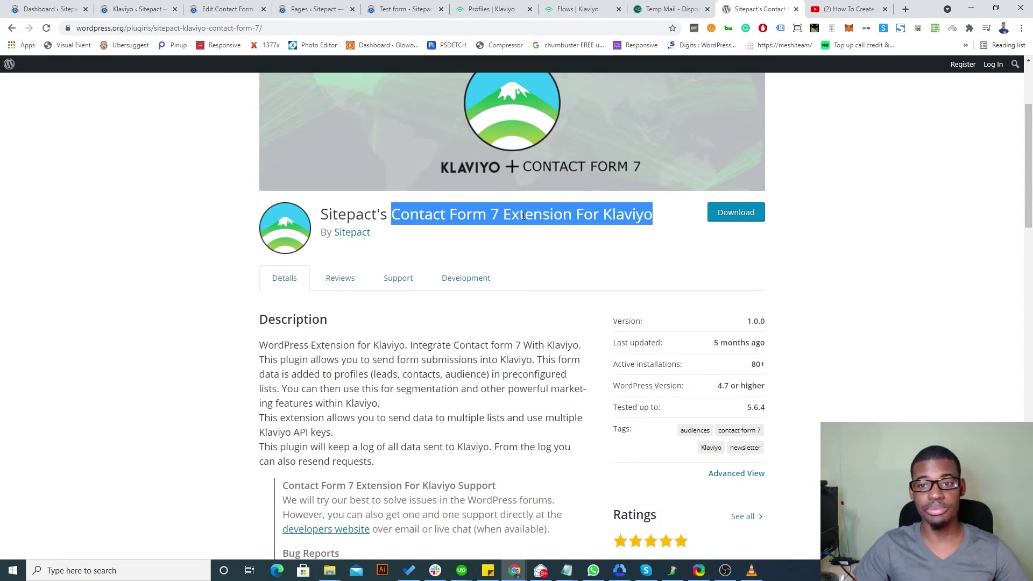
{"action": "scroll", "coordinate": [491, 248], "scroll_direction": "down", "scroll_amount": 6}
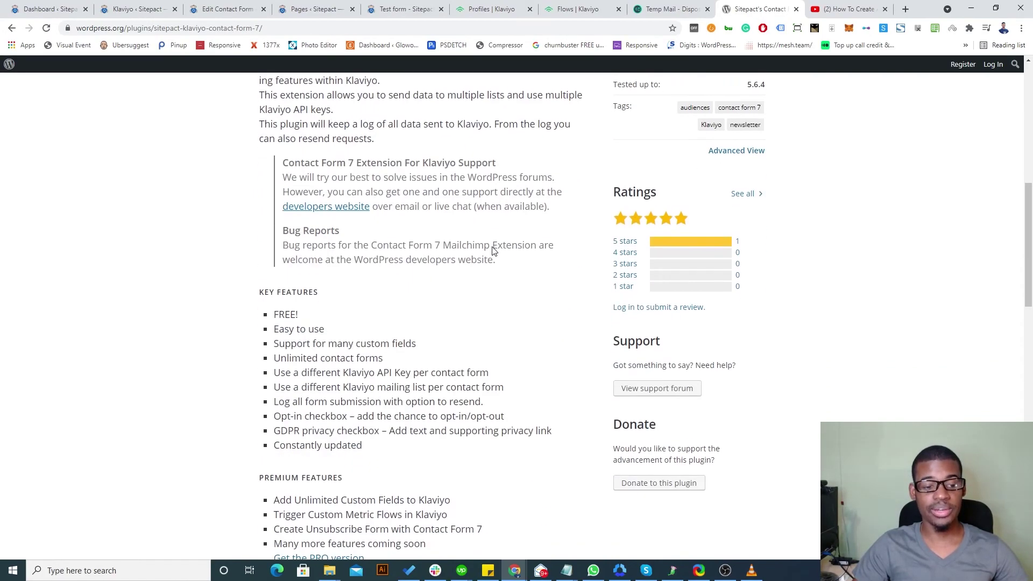
{"action": "scroll", "coordinate": [296, 312], "scroll_direction": "down", "scroll_amount": 6}
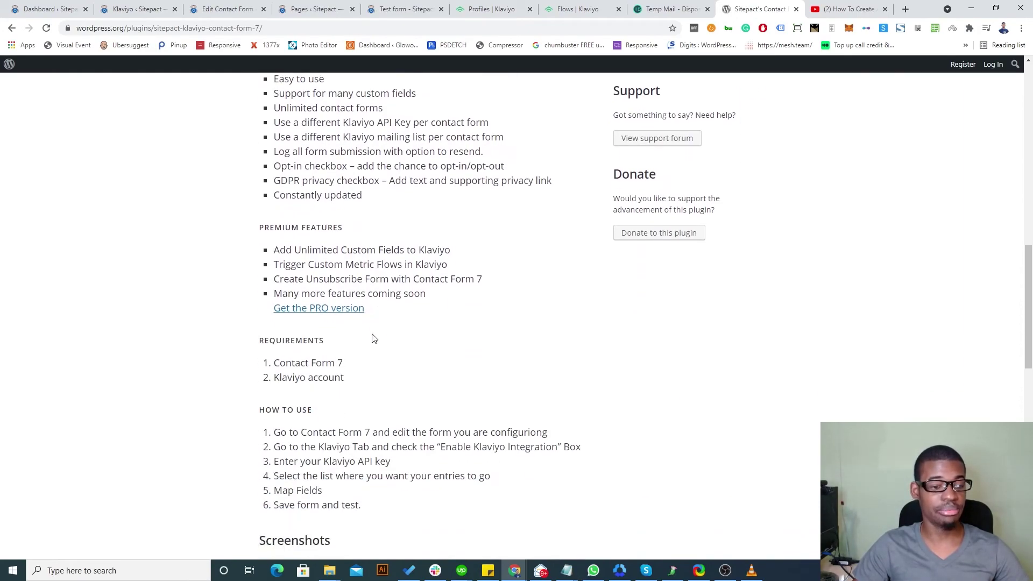
{"action": "left_click_drag", "start_coordinate": [371, 297], "coordinate": [258, 264]}
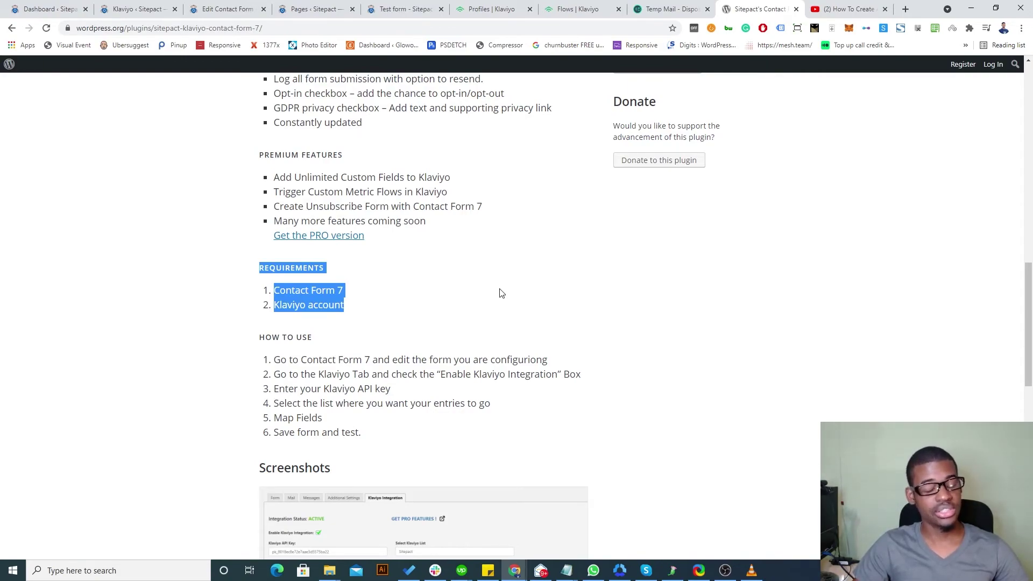
{"action": "scroll", "coordinate": [500, 293], "scroll_direction": "up", "scroll_amount": 10}
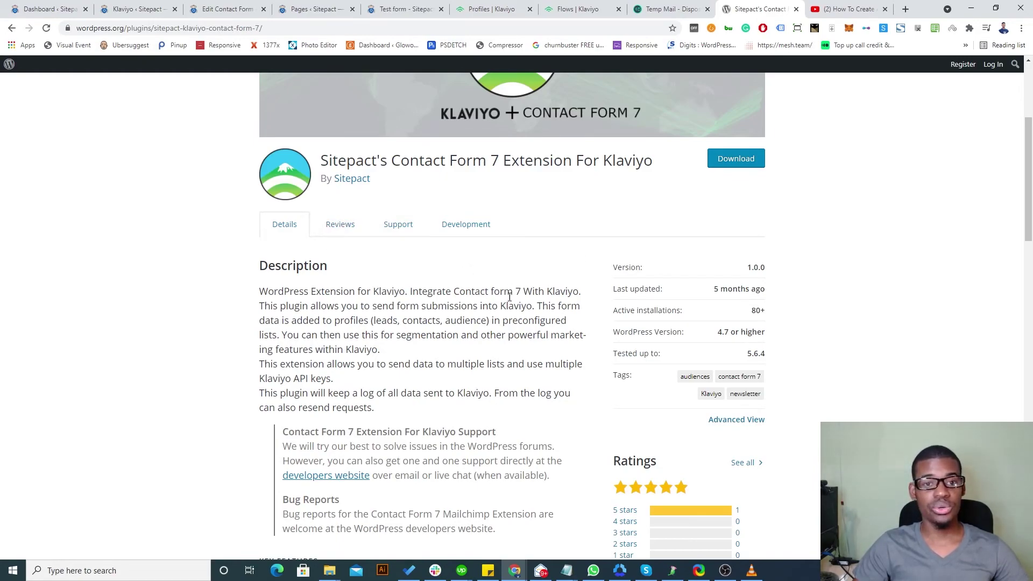
- In the WordPress admin, view the contact form's template and its Klaviyo integration settings
{"action": "left_click", "coordinate": [137, 10]}
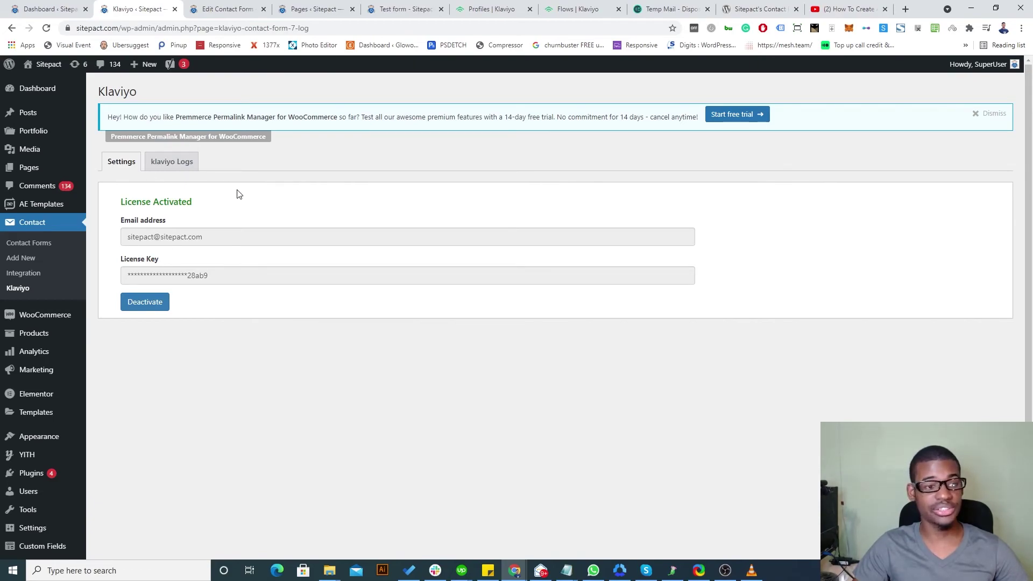
{"action": "left_click", "coordinate": [225, 9]}
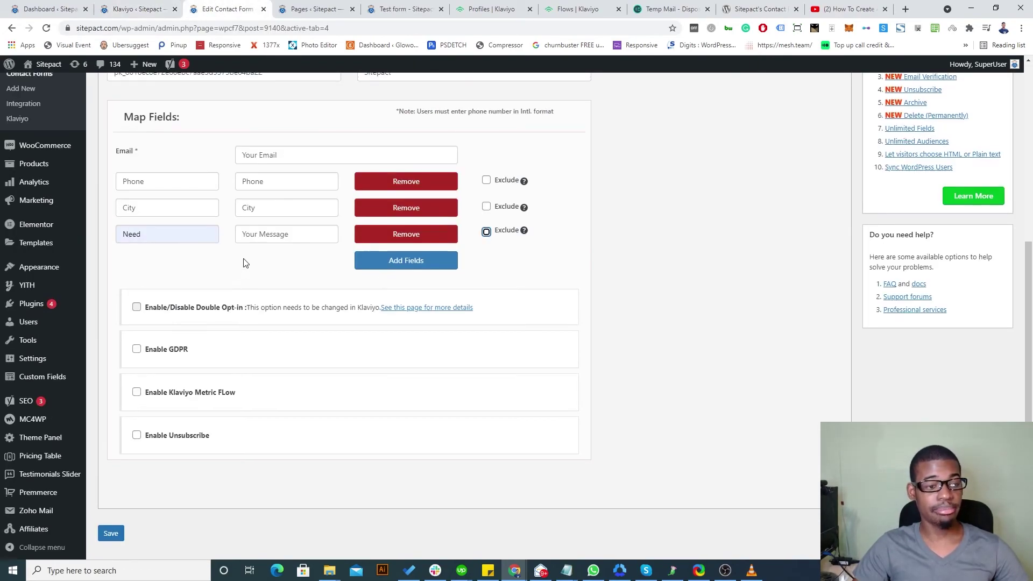
{"action": "scroll", "coordinate": [243, 262], "scroll_direction": "up", "scroll_amount": 3}
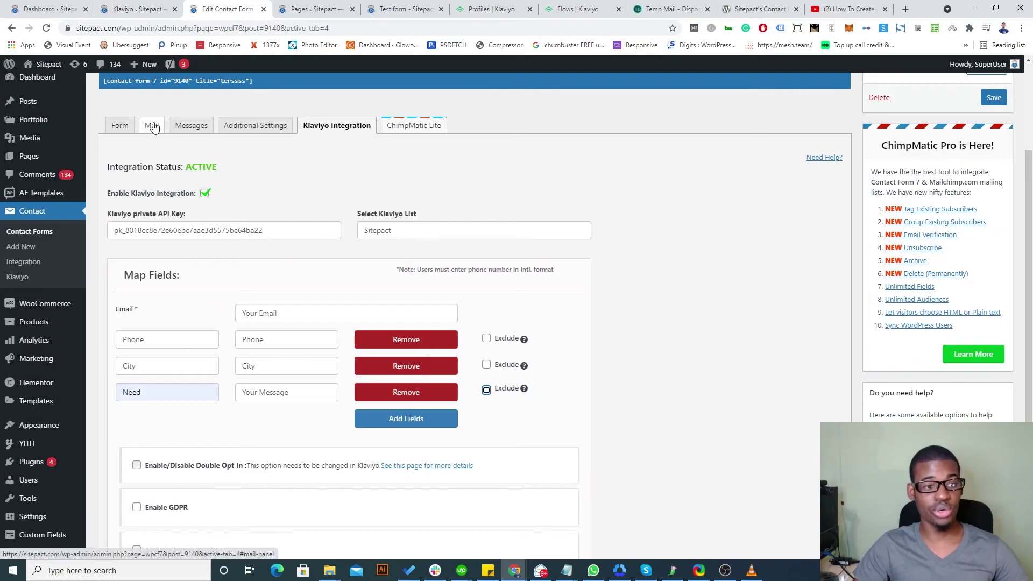
{"action": "left_click", "coordinate": [120, 125]}
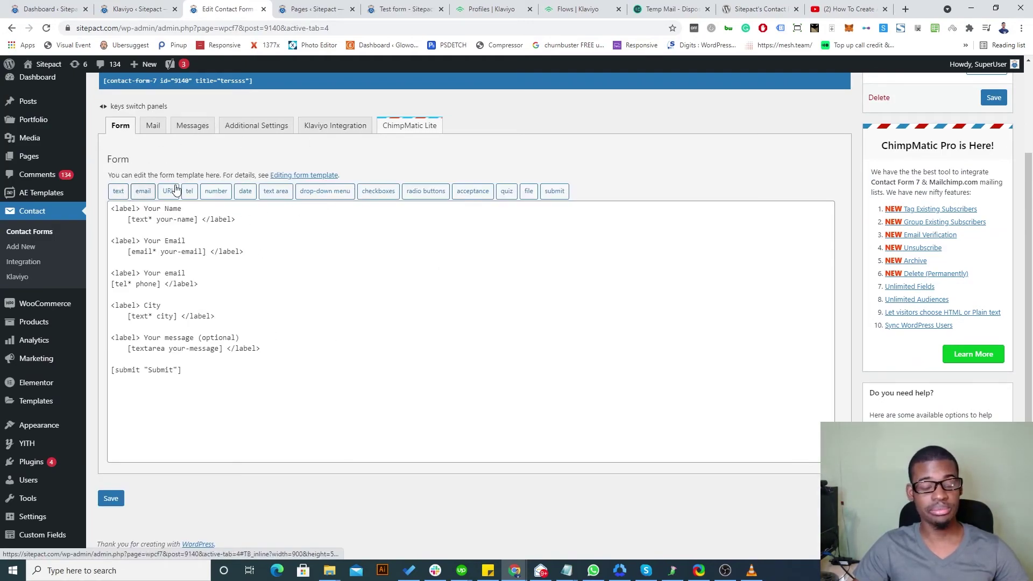
{"action": "left_click", "coordinate": [336, 125]}
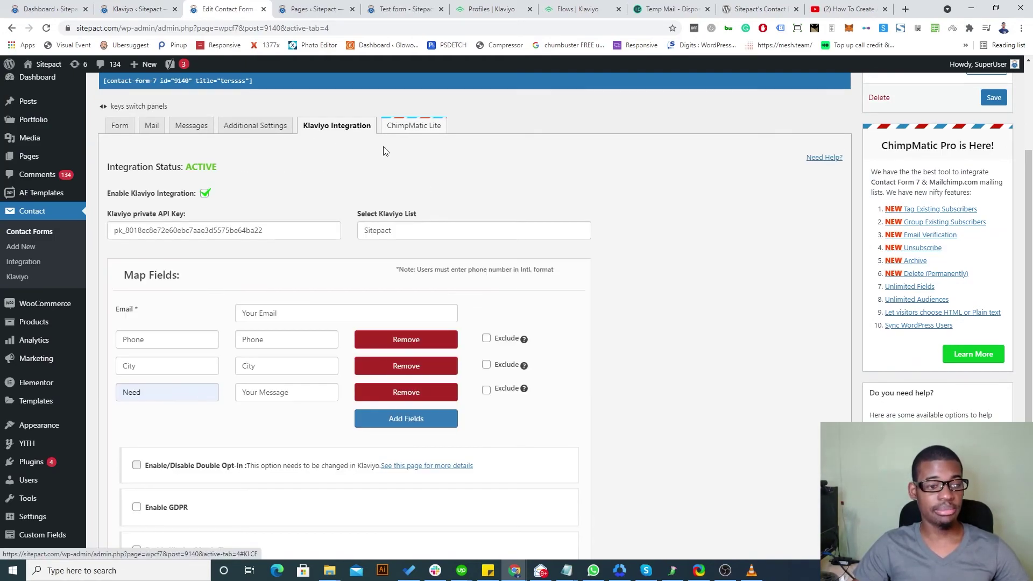
{"action": "scroll", "coordinate": [331, 199], "scroll_direction": "down", "scroll_amount": 1}
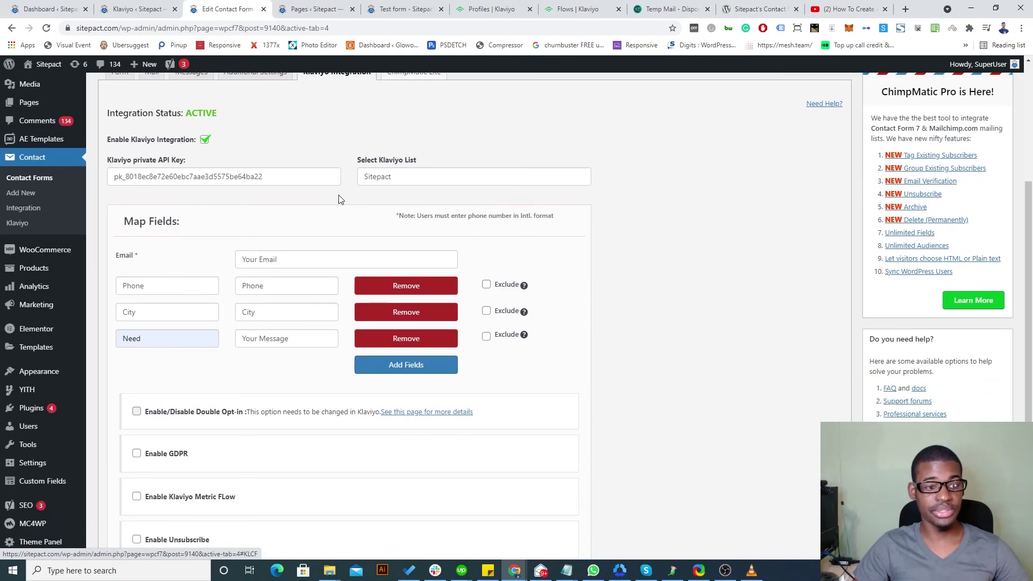
- Disable the contact form's Klaviyo integration and enable it again
{"action": "left_click", "coordinate": [205, 140]}
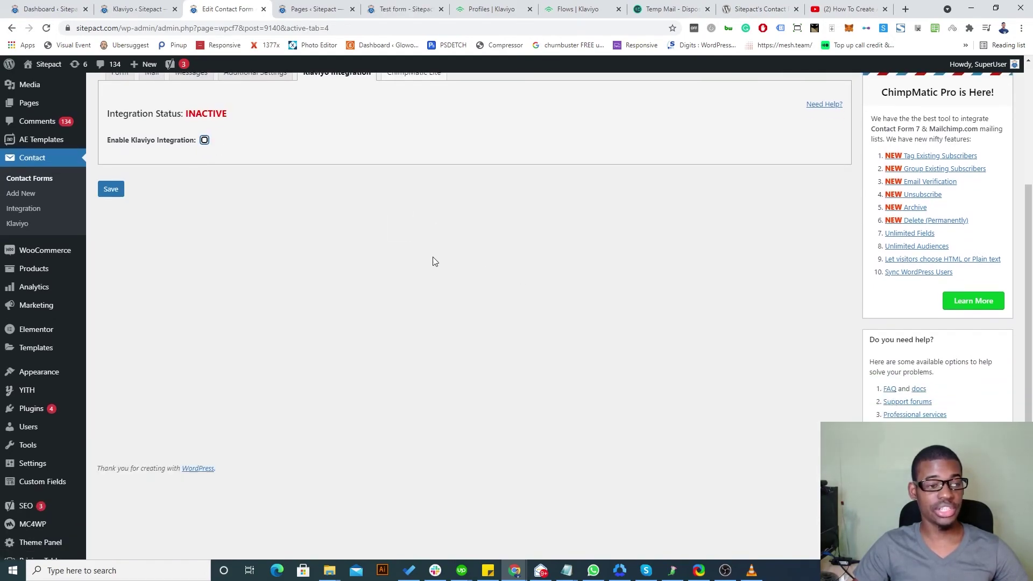
{"action": "scroll", "coordinate": [465, 268], "scroll_direction": "up", "scroll_amount": 1}
{"action": "left_click", "coordinate": [300, 182]}
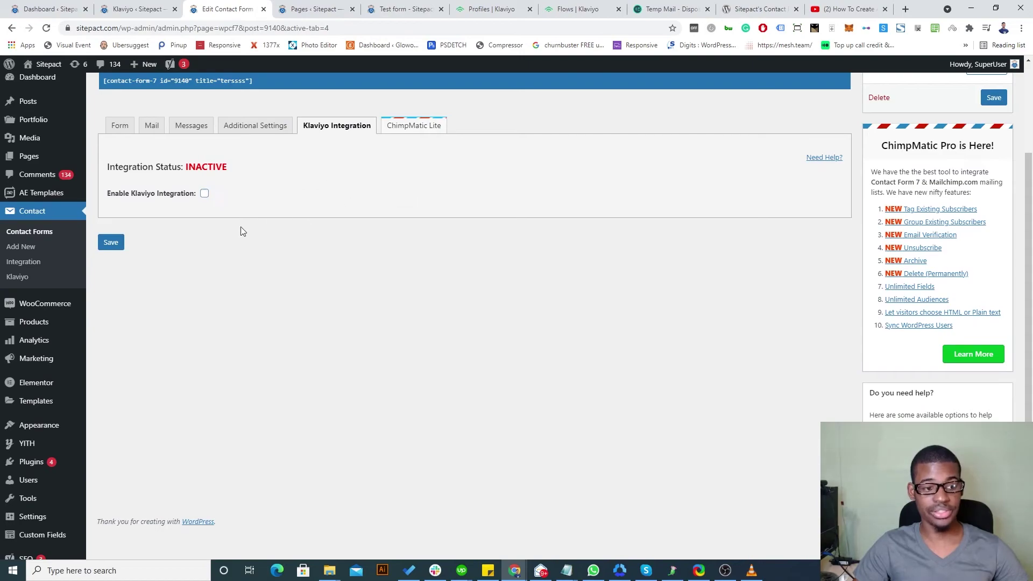
{"action": "left_click", "coordinate": [205, 194]}
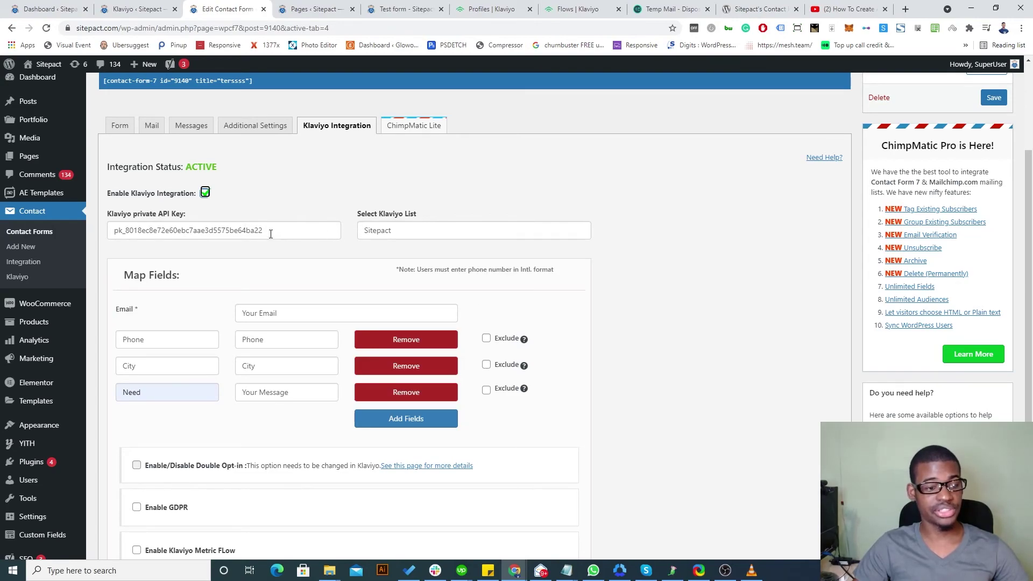
- Examine the Klaviyo and form field choices offered for the Phone and City mappings without changing them
{"action": "left_click", "coordinate": [164, 343]}
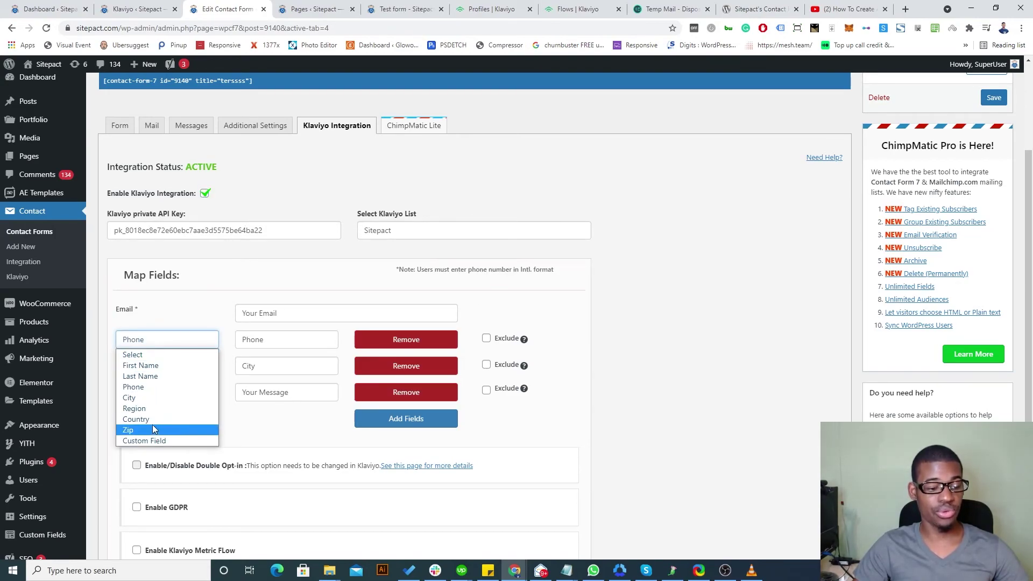
{"action": "left_click", "coordinate": [216, 312]}
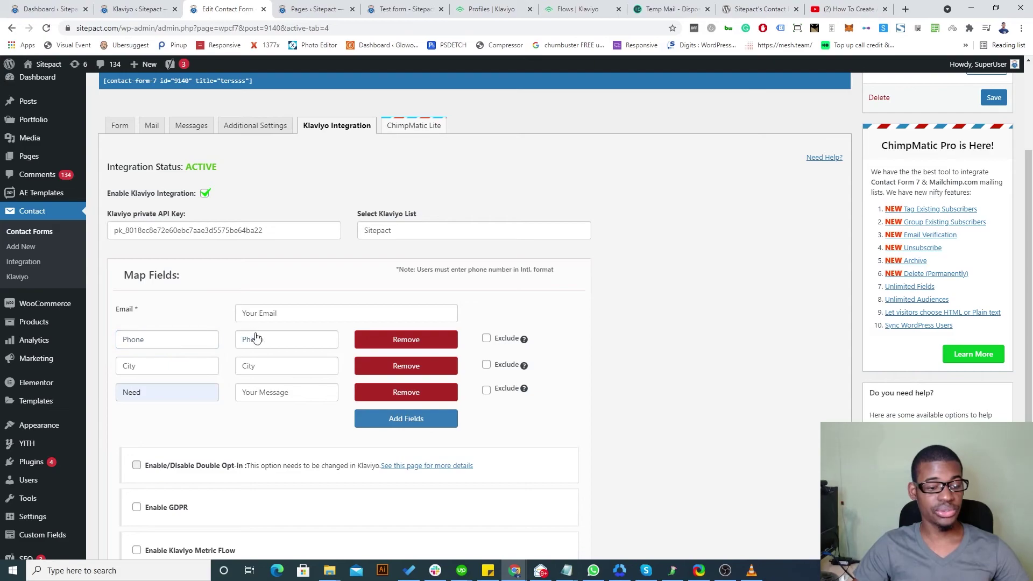
{"action": "left_click", "coordinate": [169, 340]}
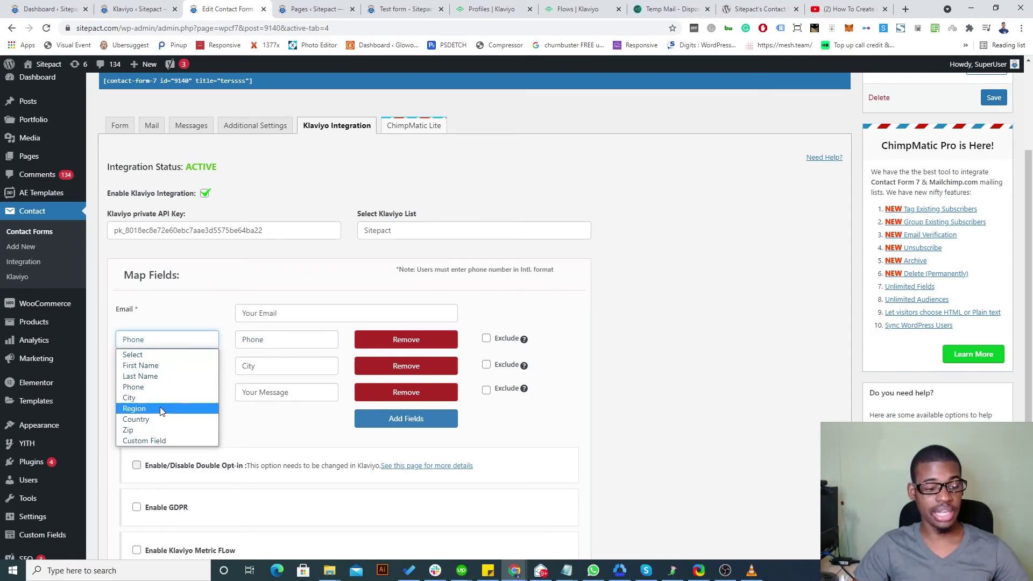
{"action": "left_click", "coordinate": [292, 344]}
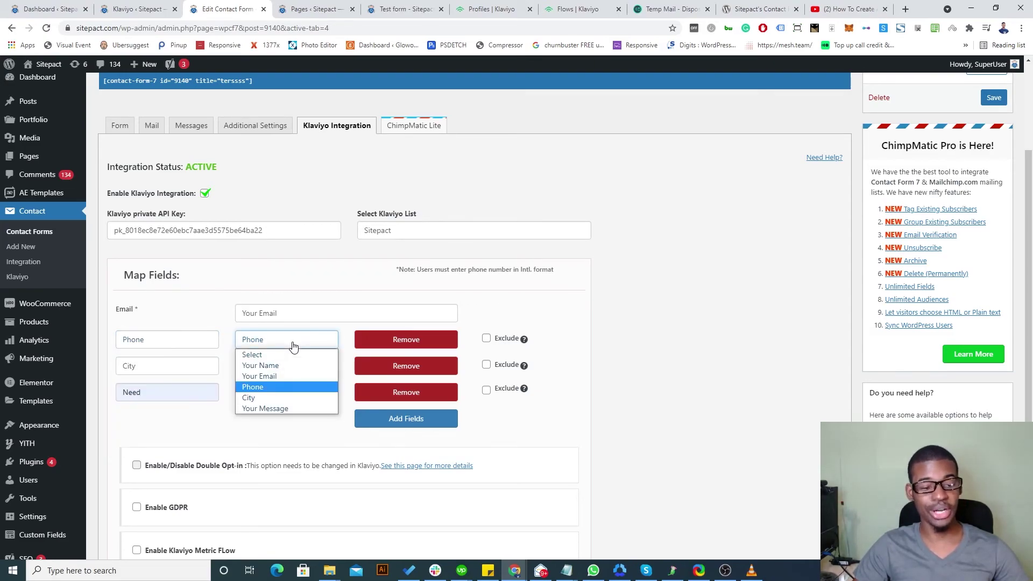
{"action": "left_click", "coordinate": [294, 346]}
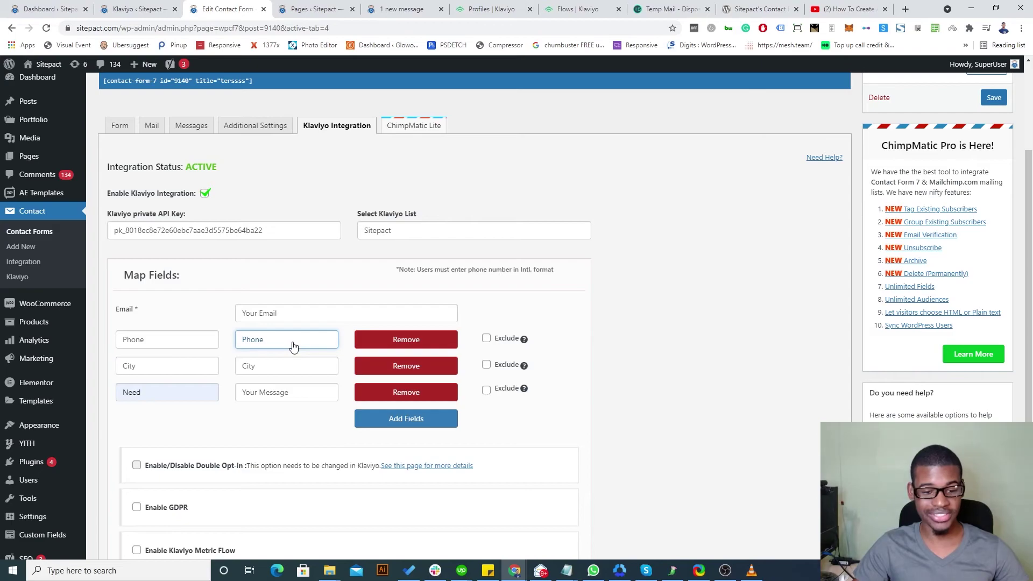
{"action": "left_click", "coordinate": [173, 367]}
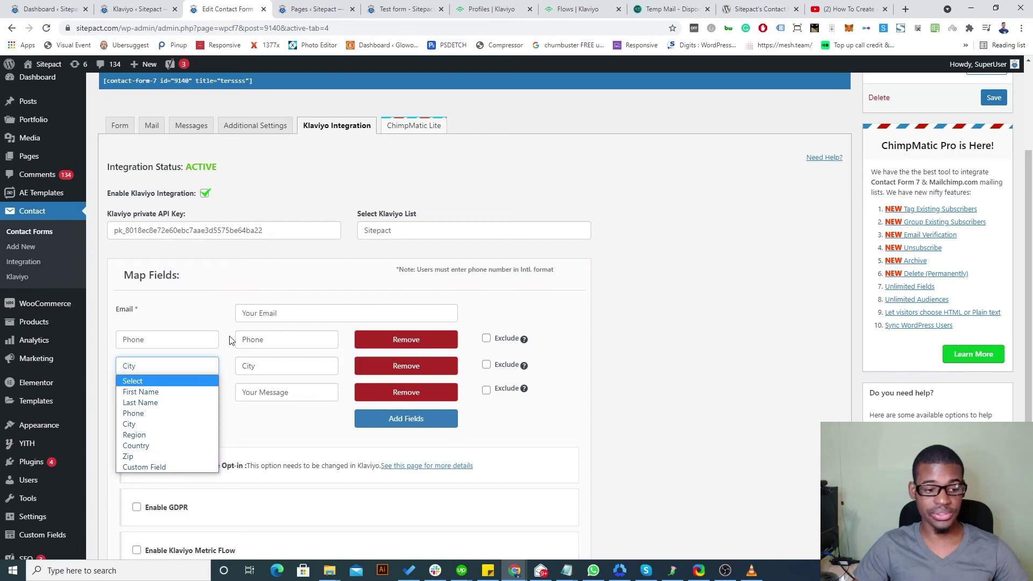
{"action": "left_click", "coordinate": [229, 309]}
{"action": "left_click", "coordinate": [189, 365]}
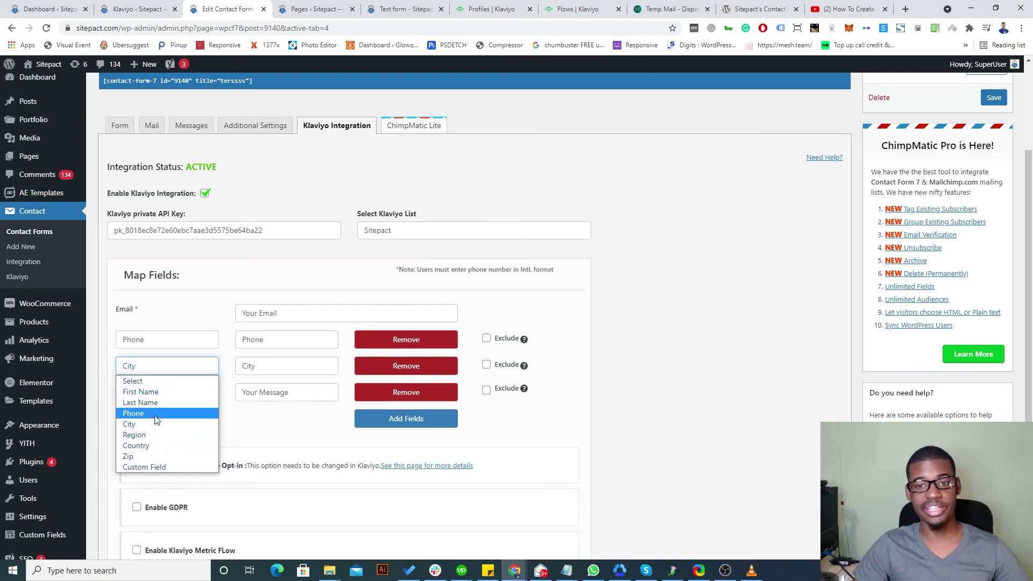
{"action": "left_click", "coordinate": [235, 318]}
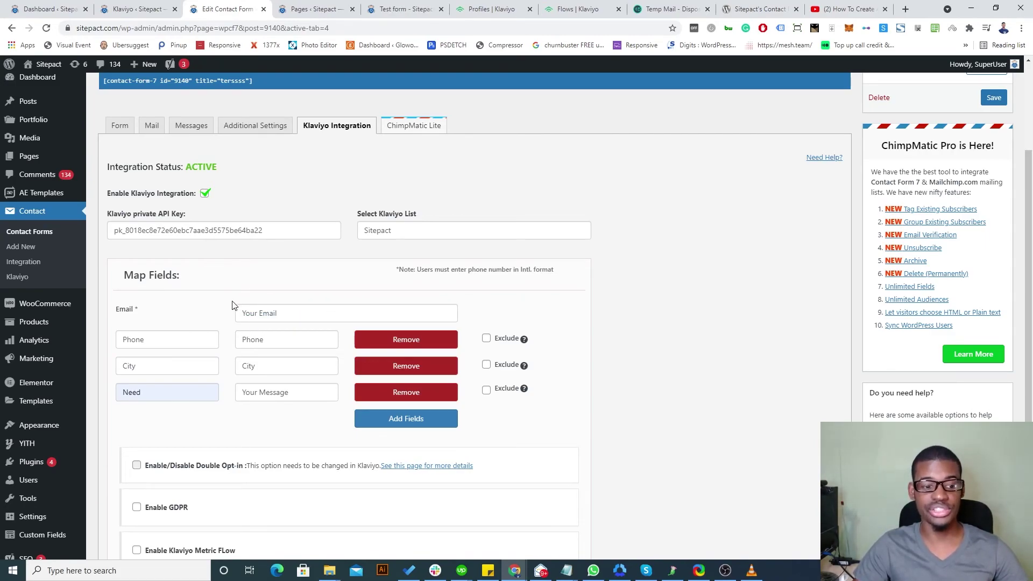
- Enable the GDPR option below the field mappings and put its consent text into editing
{"action": "scroll", "coordinate": [232, 305], "scroll_direction": "down", "scroll_amount": 2}
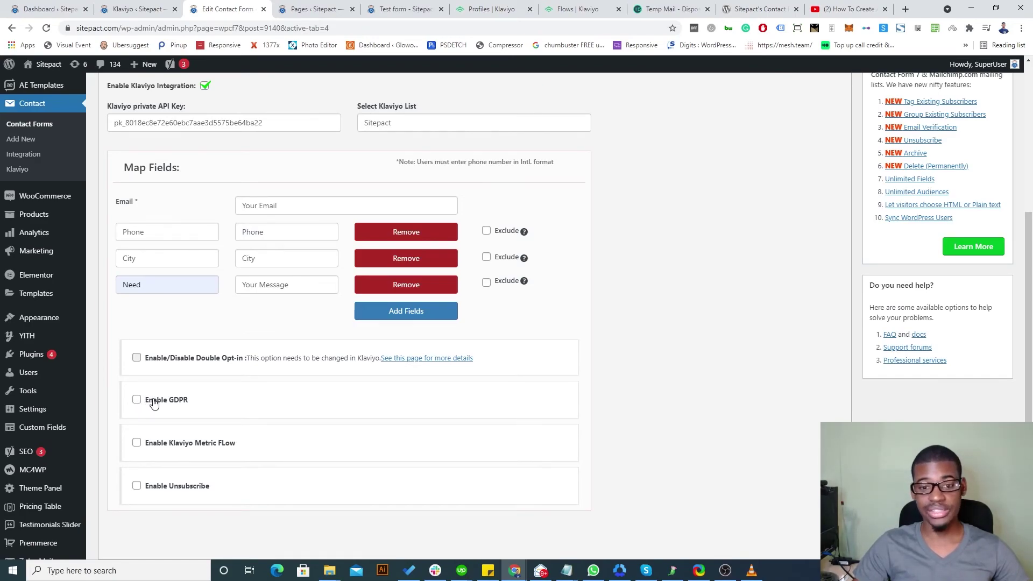
{"action": "left_click", "coordinate": [137, 400]}
{"action": "left_click", "coordinate": [364, 419]}
{"action": "left_click", "coordinate": [136, 400]}
{"action": "left_click", "coordinate": [137, 400]}
{"action": "left_click", "coordinate": [376, 428]}
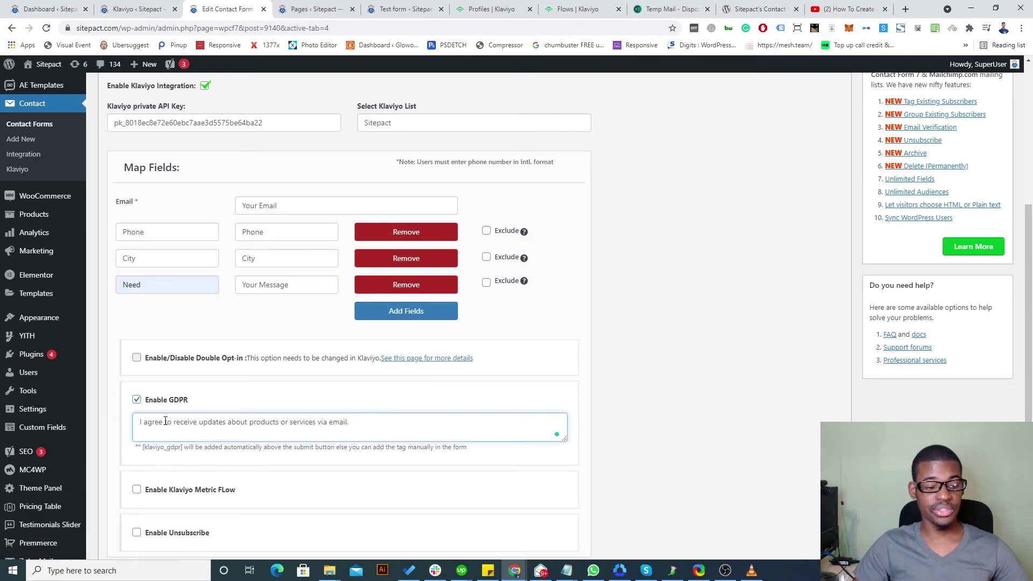
- Check the spot above the submit tag in the form template and highlight the [klaviyo_gdpr] tag in the GDPR note
{"action": "scroll", "coordinate": [162, 289], "scroll_direction": "up", "scroll_amount": 3}
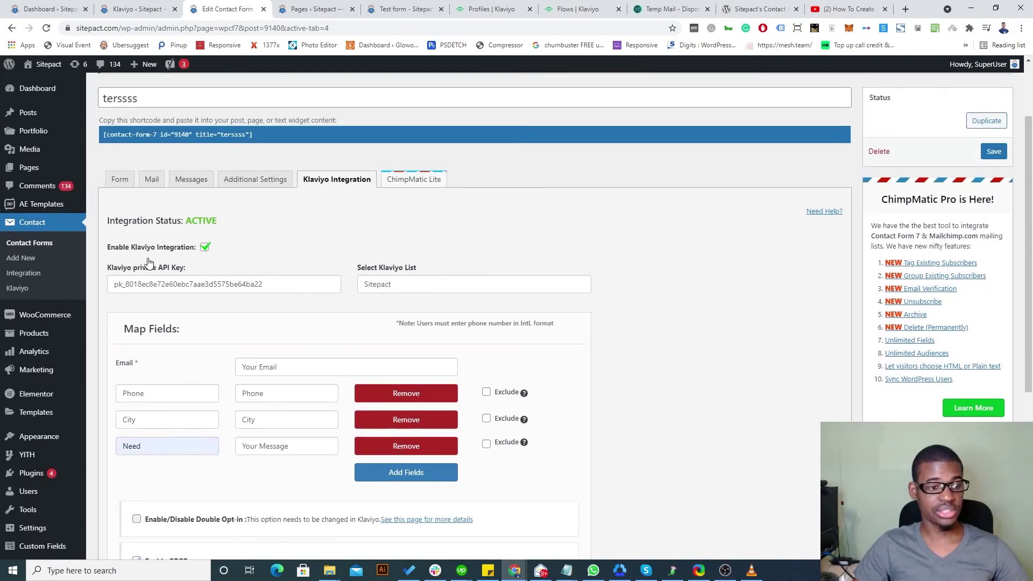
{"action": "left_click", "coordinate": [129, 183]}
{"action": "left_click", "coordinate": [140, 412]}
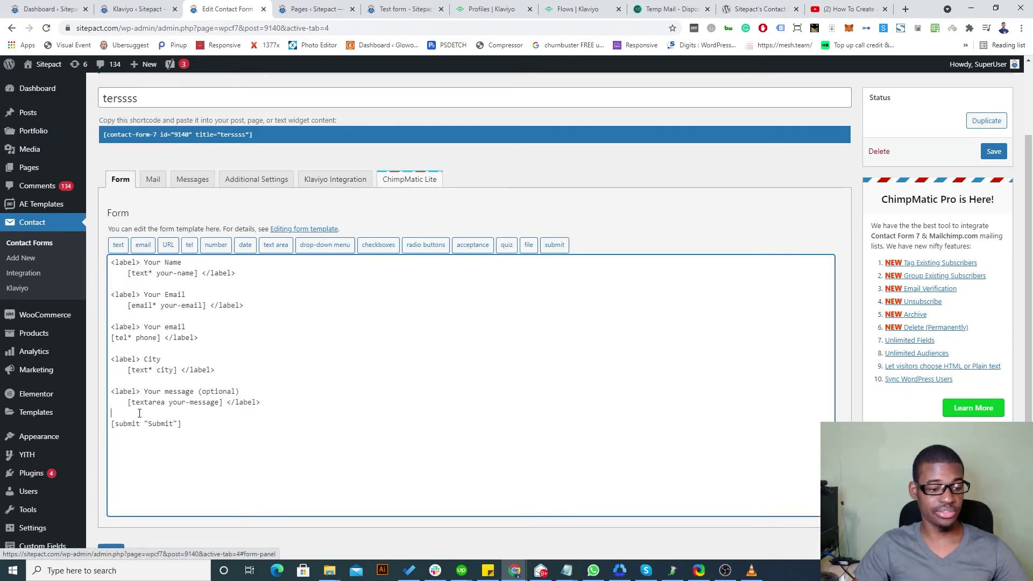
{"action": "left_click", "coordinate": [336, 180]}
{"action": "scroll", "coordinate": [245, 349], "scroll_direction": "down", "scroll_amount": 3}
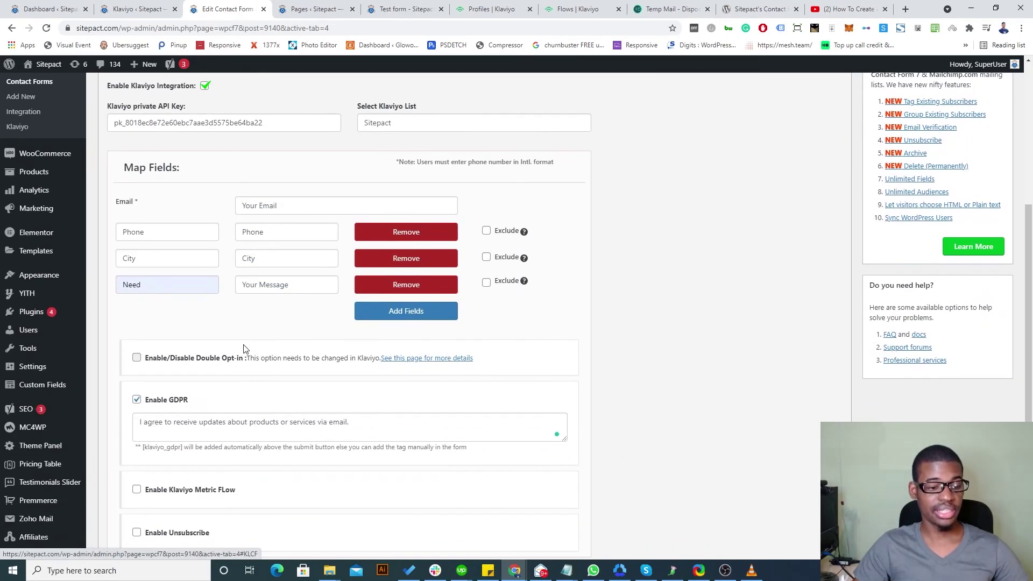
{"action": "left_click_drag", "start_coordinate": [183, 448], "coordinate": [144, 449]}
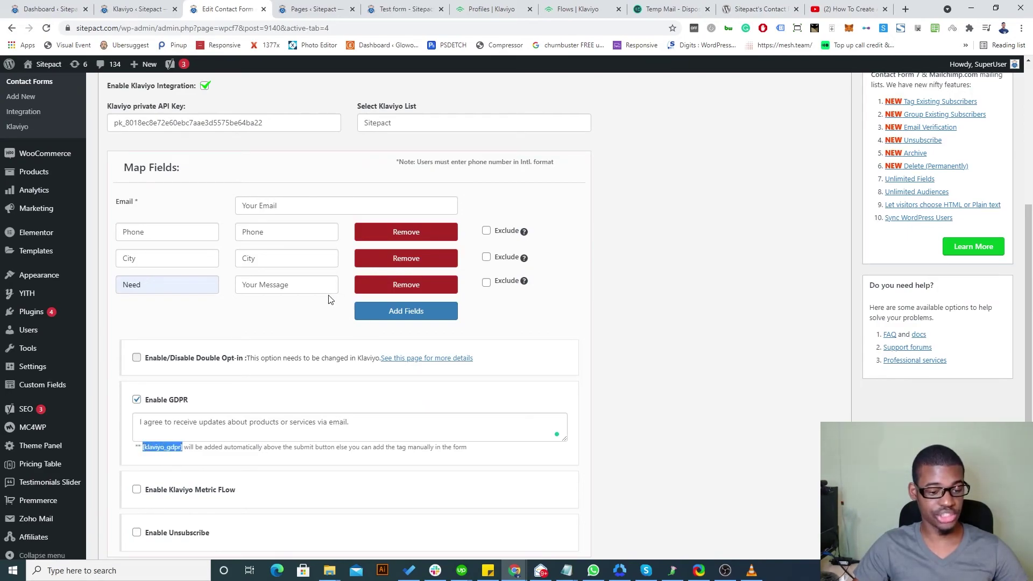
- Look at the form template once more and disable the GDPR option in the Klaviyo integration settings
{"action": "scroll", "coordinate": [339, 304], "scroll_direction": "up", "scroll_amount": 3}
{"action": "left_click", "coordinate": [120, 180]}
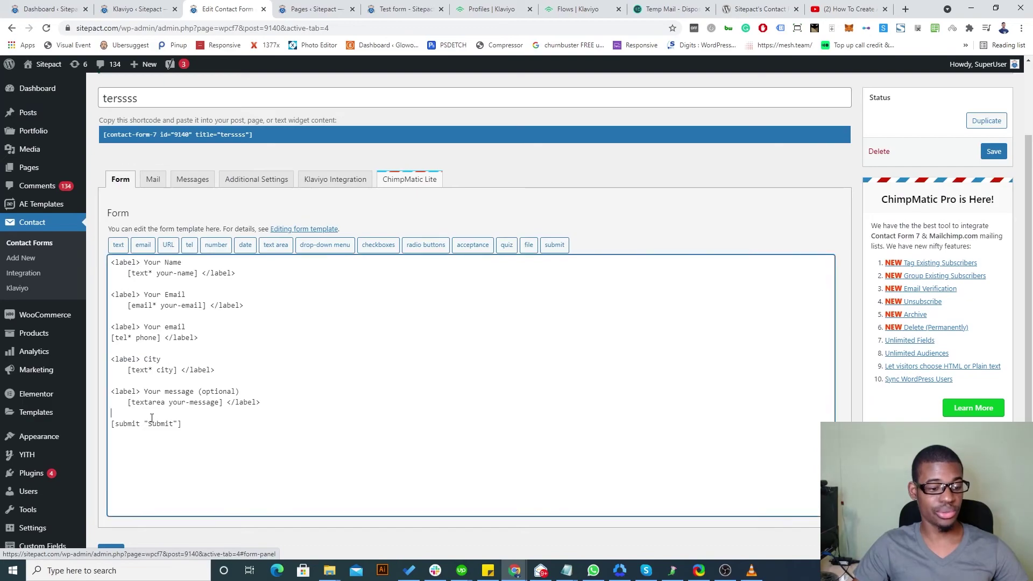
{"action": "left_click", "coordinate": [330, 180]}
{"action": "scroll", "coordinate": [258, 438], "scroll_direction": "down", "scroll_amount": 3}
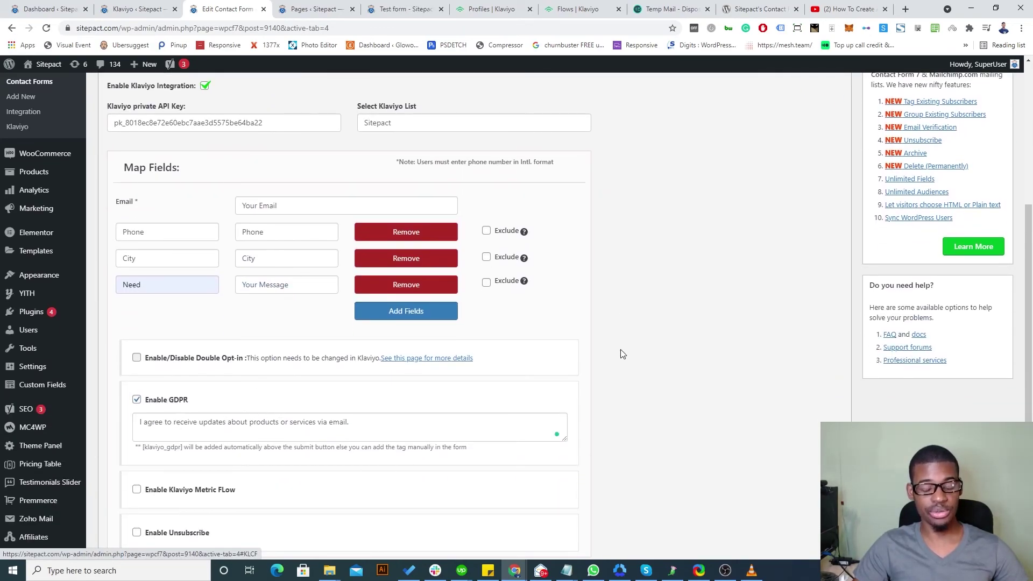
{"action": "left_click", "coordinate": [137, 399]}
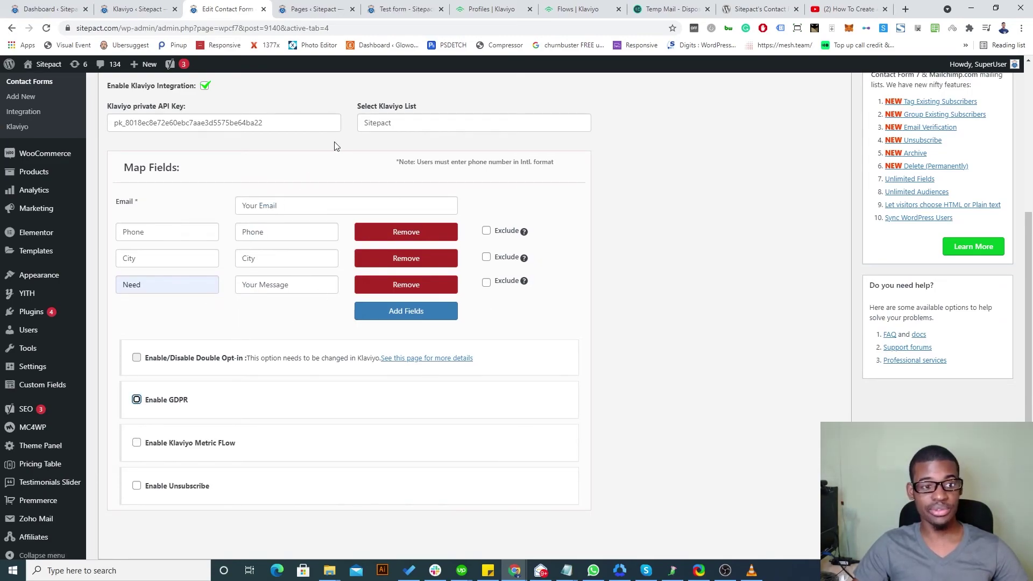
- View the published test form beside its contact form editor, and switch to the Klaviyo Profiles page
{"action": "scroll", "coordinate": [215, 199], "scroll_direction": "up", "scroll_amount": 5}
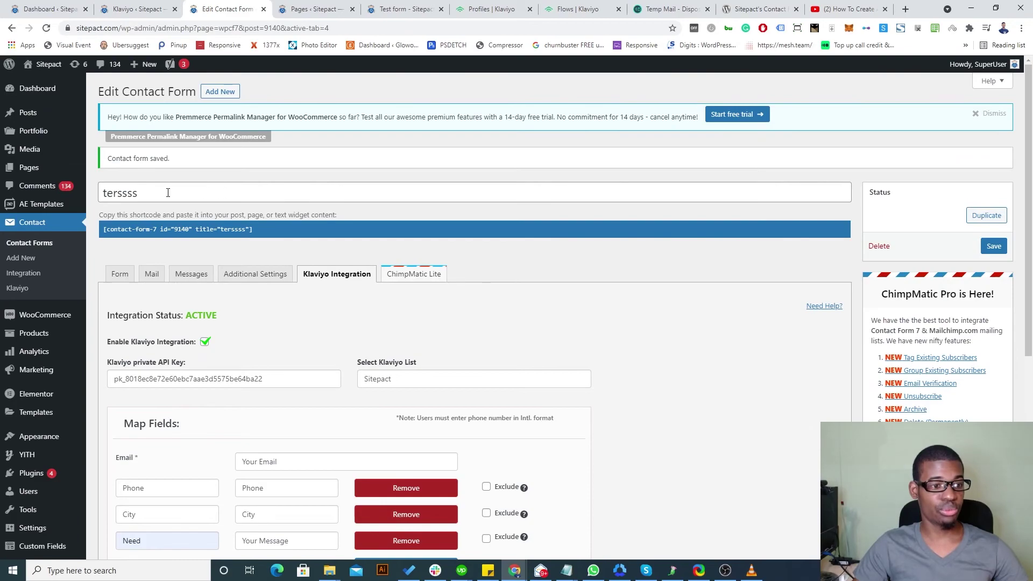
{"action": "left_click_drag", "start_coordinate": [177, 194], "coordinate": [111, 193]}
{"action": "left_click_drag", "start_coordinate": [405, 9], "coordinate": [309, 8]}
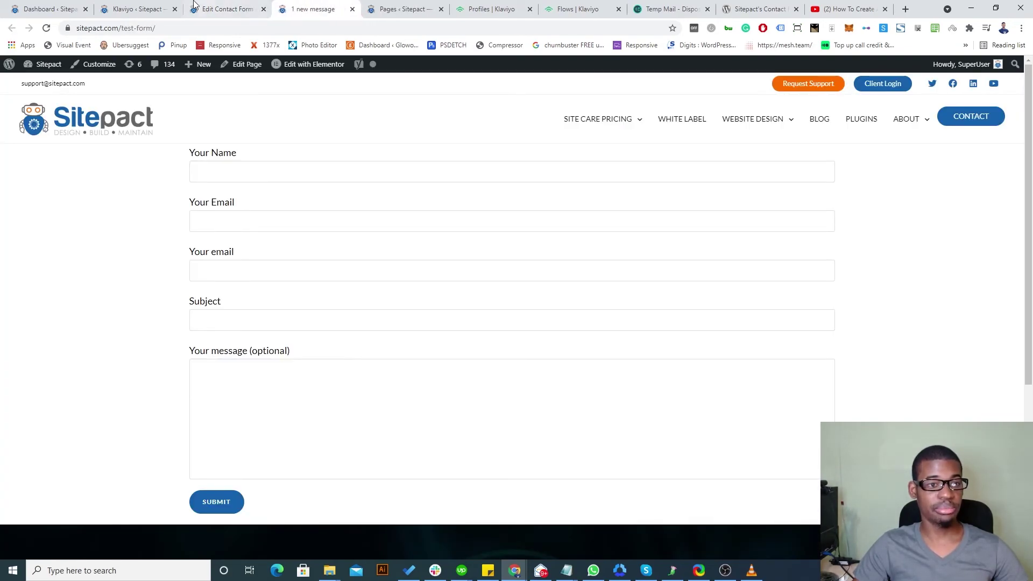
{"action": "left_click", "coordinate": [230, 6]}
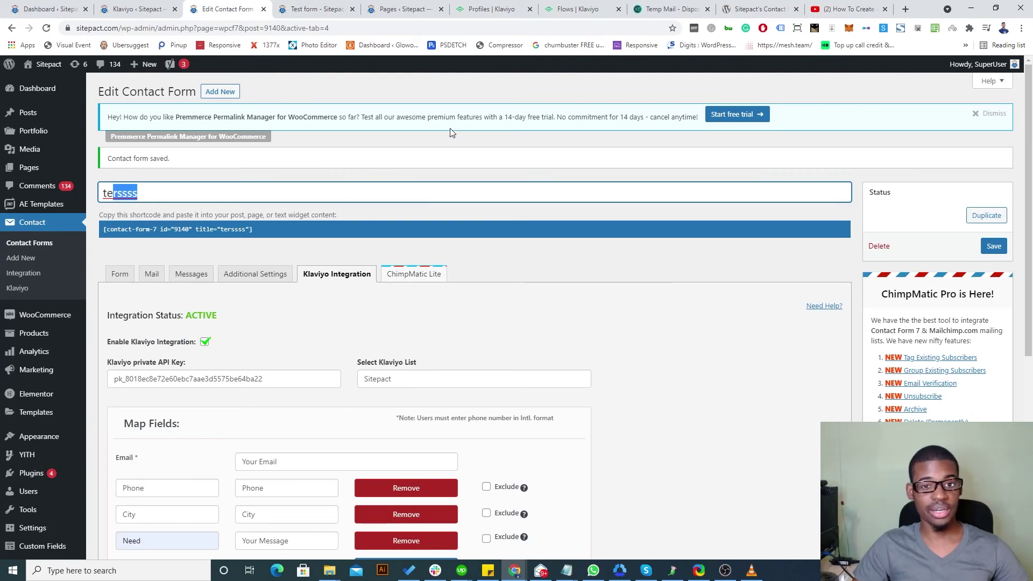
{"action": "left_click", "coordinate": [486, 9]}
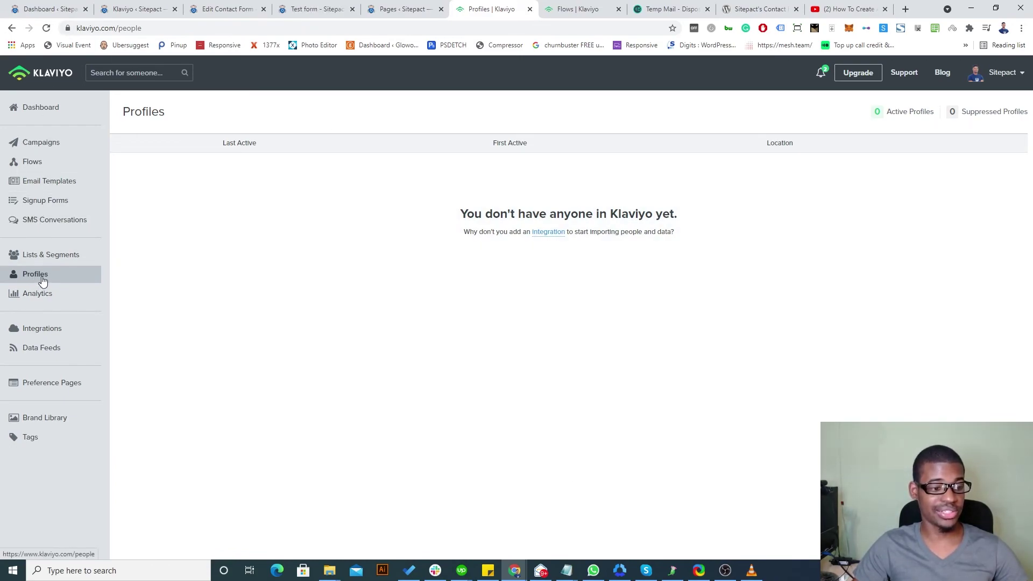
- Return to the contact form editor and show the available choices for the Klaviyo list in the integration settings
{"action": "left_click", "coordinate": [398, 9]}
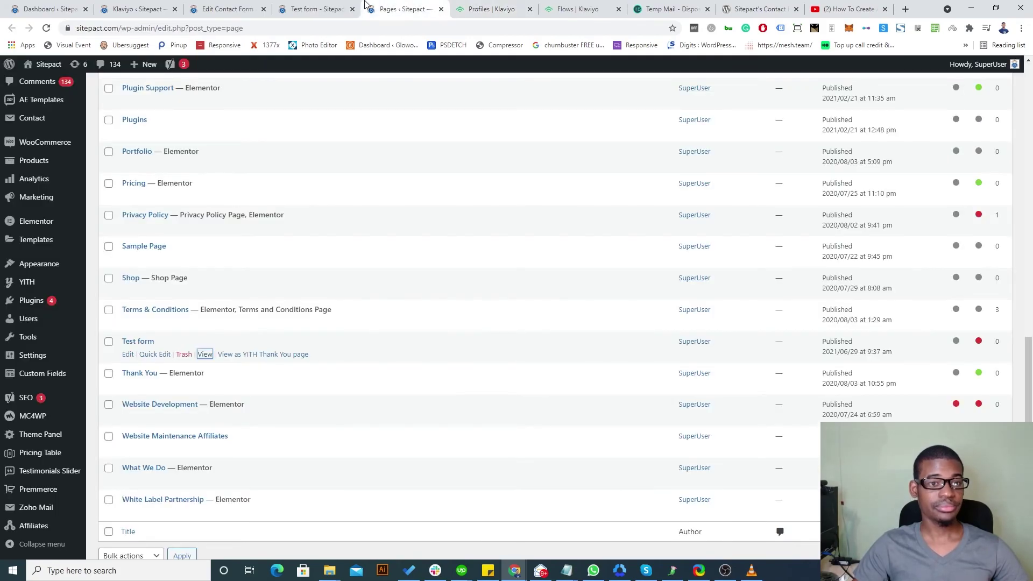
{"action": "left_click", "coordinate": [322, 5]}
{"action": "left_click", "coordinate": [239, 6]}
{"action": "scroll", "coordinate": [460, 301], "scroll_direction": "down", "scroll_amount": 3}
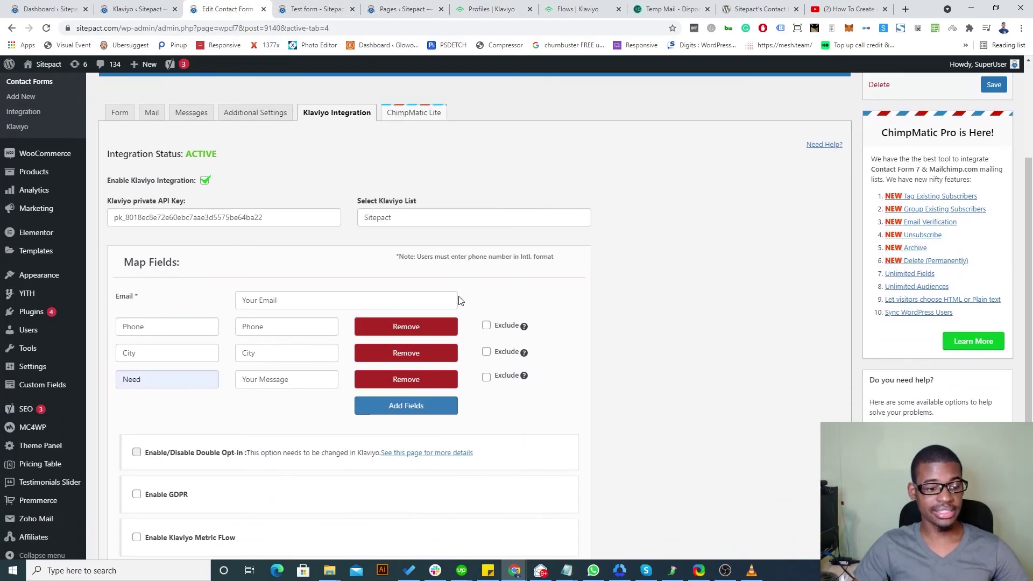
{"action": "left_click", "coordinate": [420, 221]}
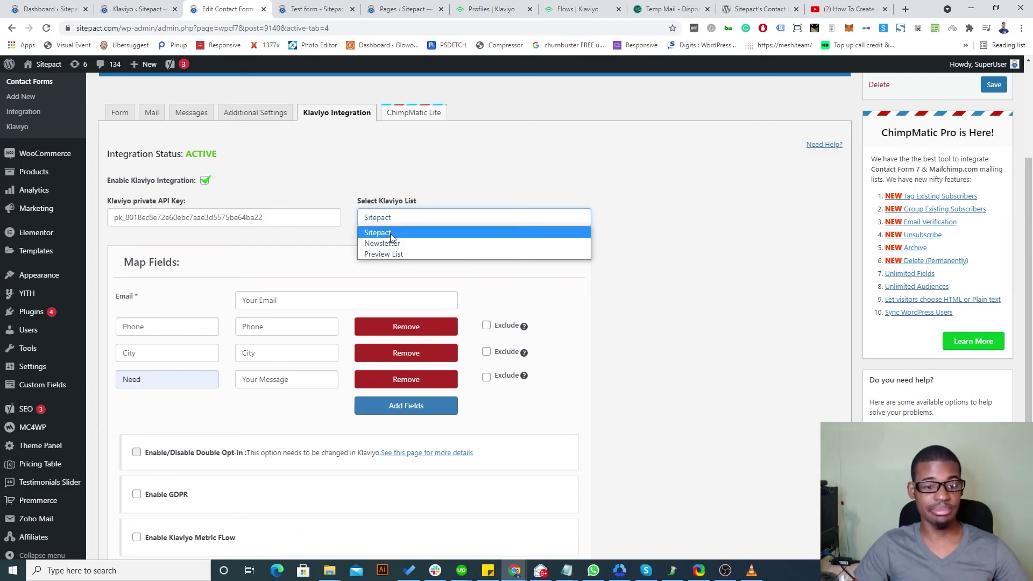
- Open Klaviyo's Lists & Segments page in a separate browser tab and view the account's lists
{"action": "left_click", "coordinate": [315, 9]}
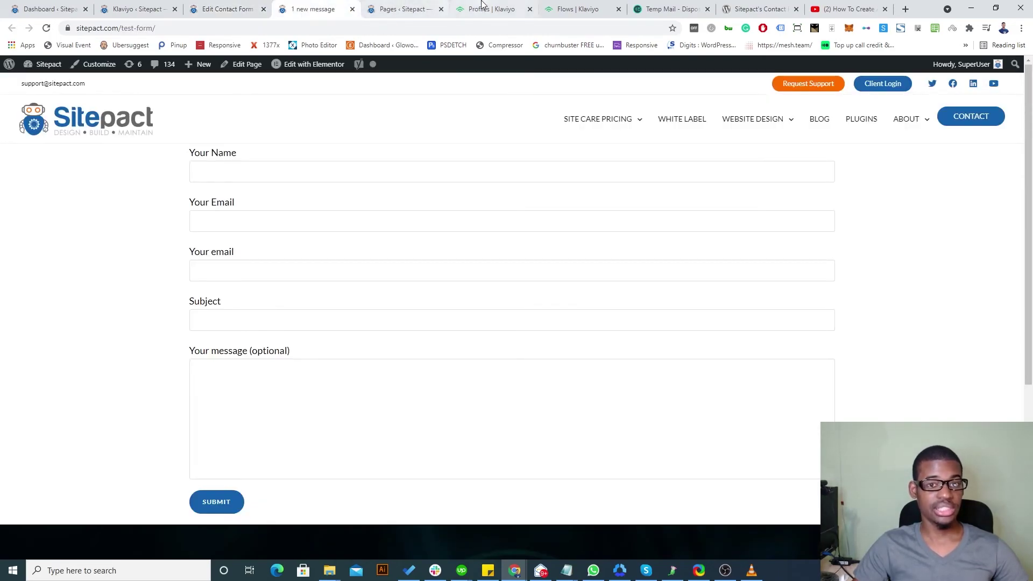
{"action": "left_click", "coordinate": [482, 7]}
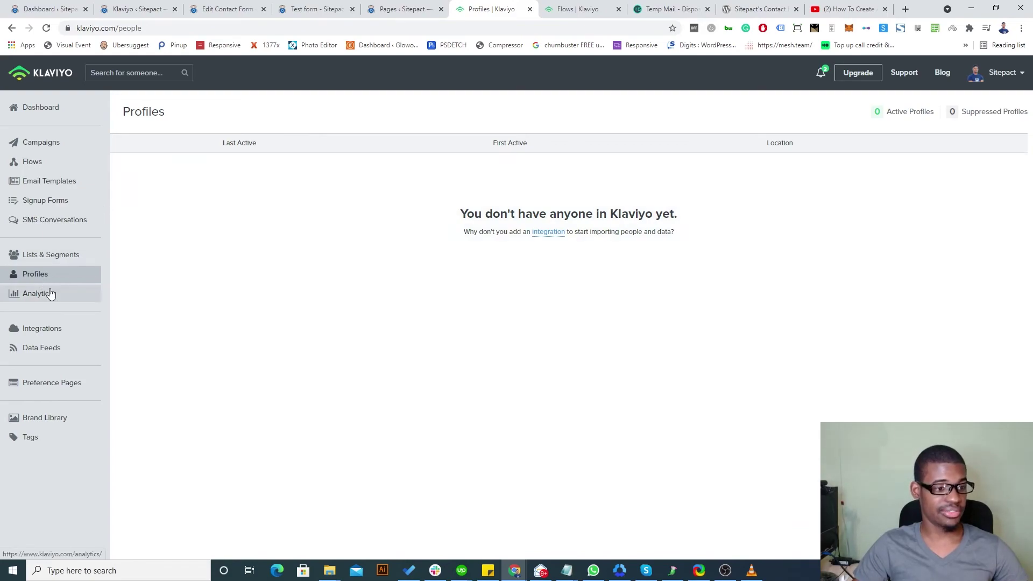
{"action": "right_click", "coordinate": [48, 260]}
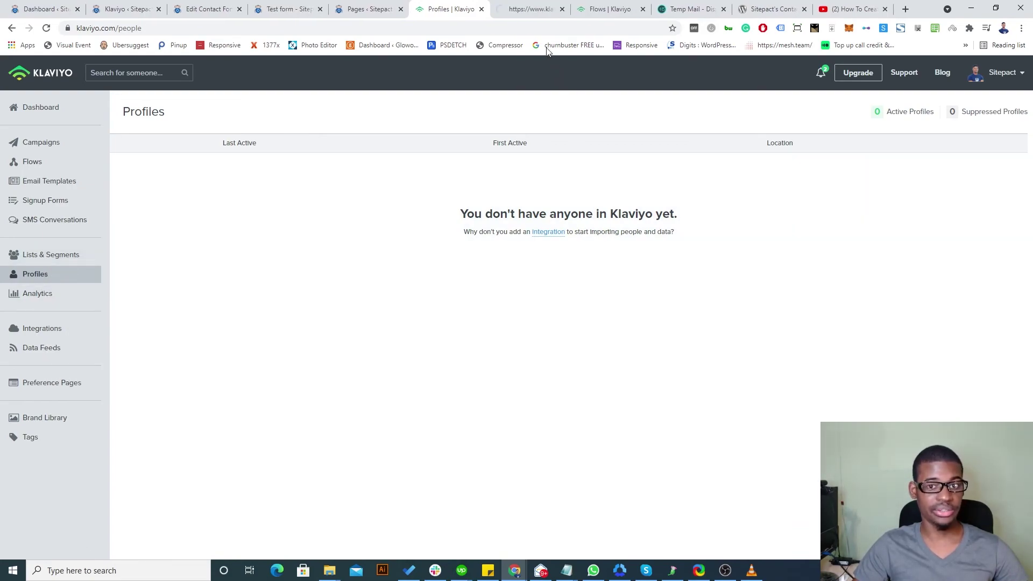
{"action": "left_click", "coordinate": [527, 9]}
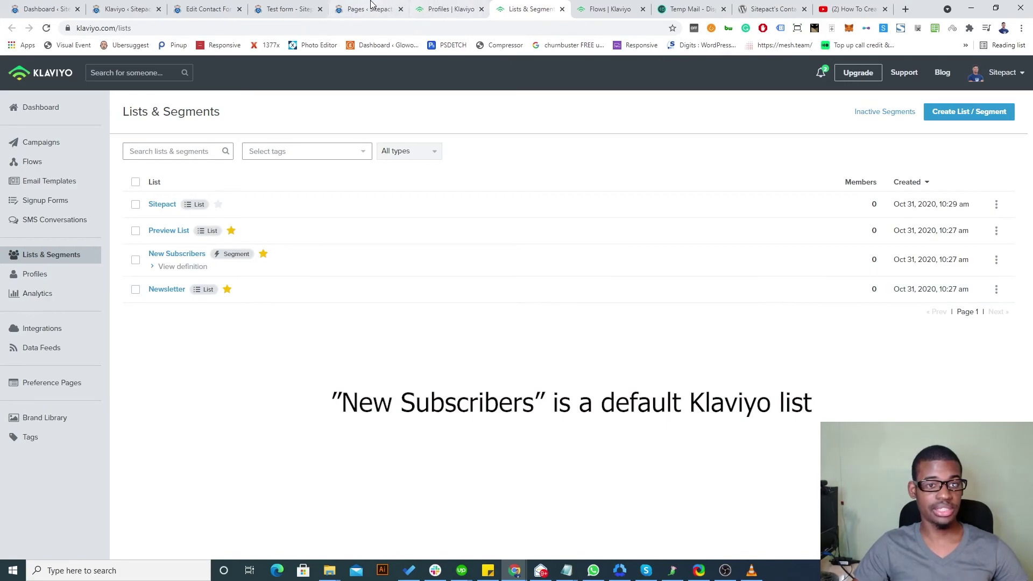
- Compare the Klaviyo list choices in the contact form's integration settings, leaving Sitepact selected
{"action": "left_click", "coordinate": [207, 9]}
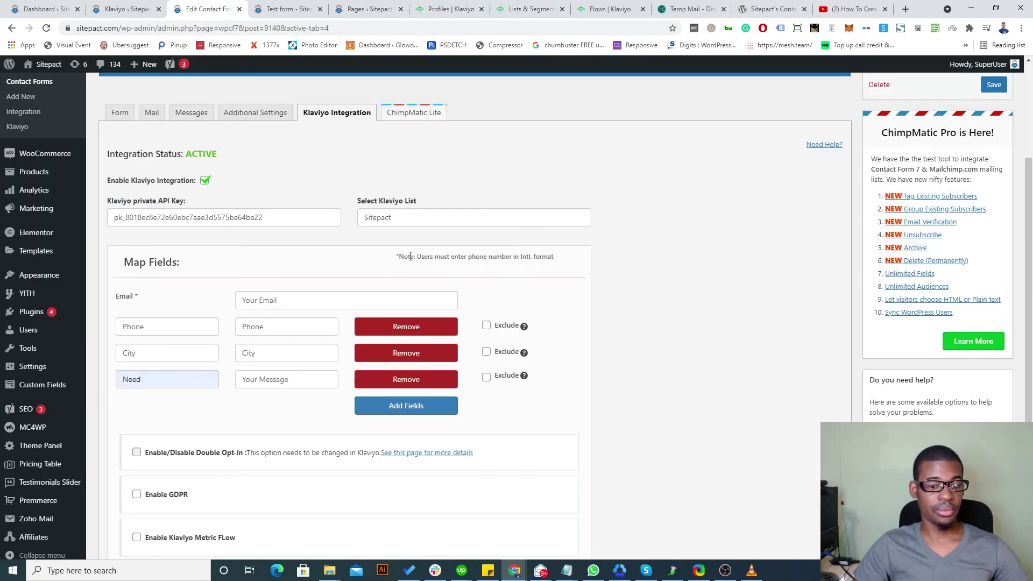
{"action": "left_click", "coordinate": [397, 219]}
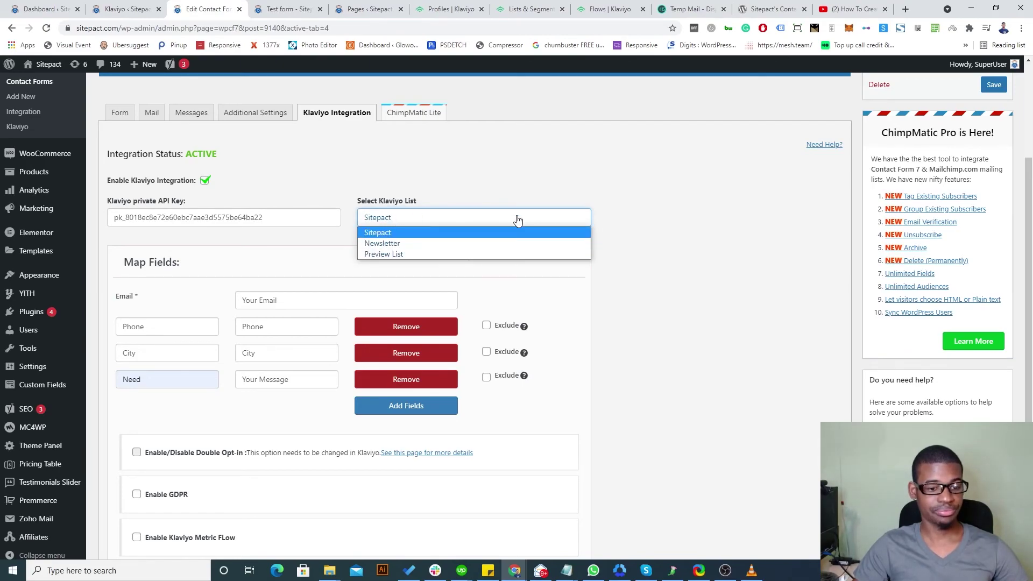
{"action": "left_click", "coordinate": [353, 182]}
{"action": "left_click", "coordinate": [396, 218]}
{"action": "left_click", "coordinate": [455, 179]}
{"action": "scroll", "coordinate": [323, 263], "scroll_direction": "down", "scroll_amount": 2}
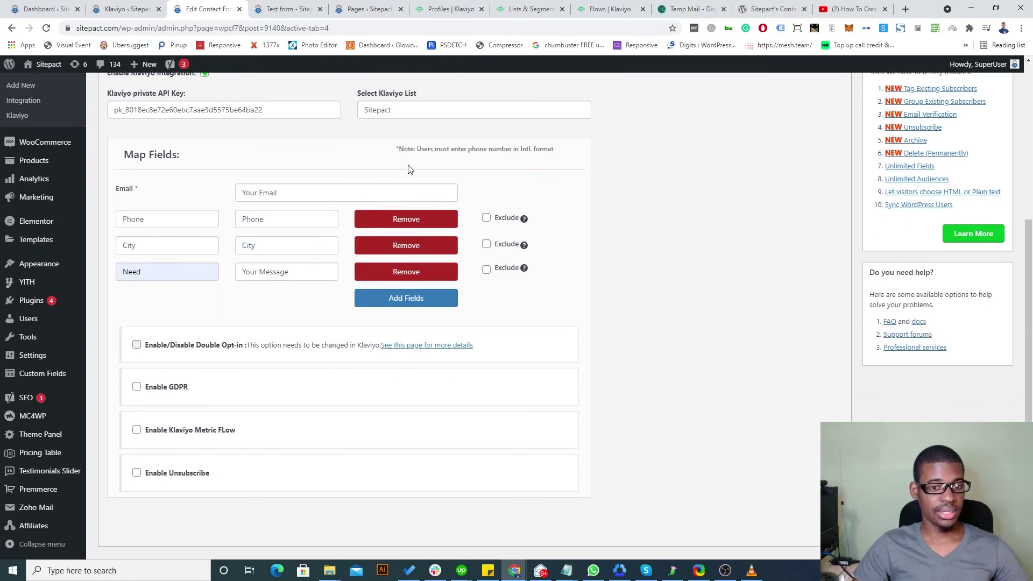
- Highlight the note about international phone format above the field mappings, and look over the published test form down to its submit button
{"action": "left_click_drag", "start_coordinate": [564, 151], "coordinate": [399, 149]}
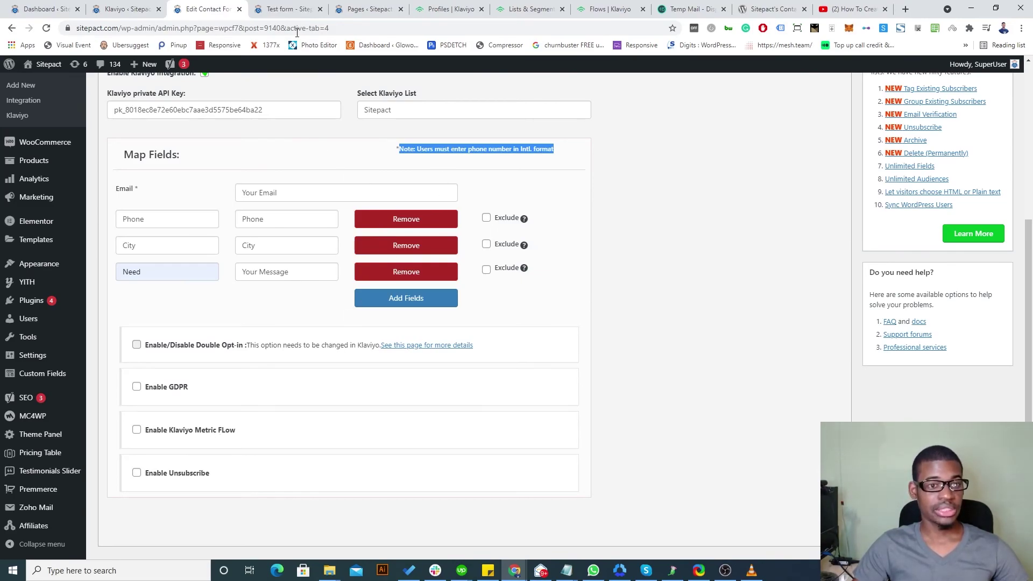
{"action": "scroll", "coordinate": [235, 415], "scroll_direction": "down", "scroll_amount": 2}
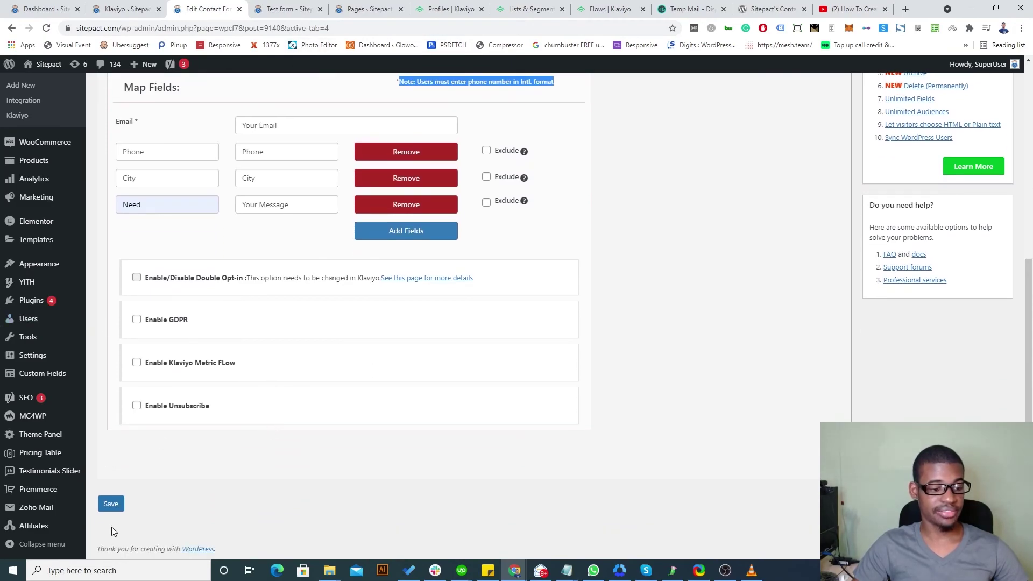
{"action": "left_click", "coordinate": [290, 10]}
{"action": "scroll", "coordinate": [226, 468], "scroll_direction": "down", "scroll_amount": 1}
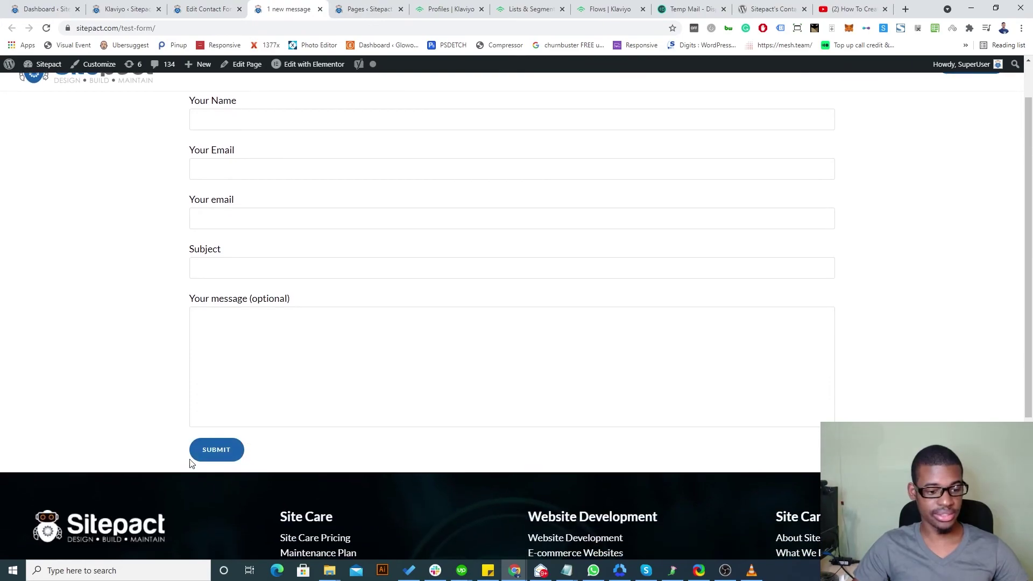
{"action": "scroll", "coordinate": [292, 415], "scroll_direction": "up", "scroll_amount": 1}
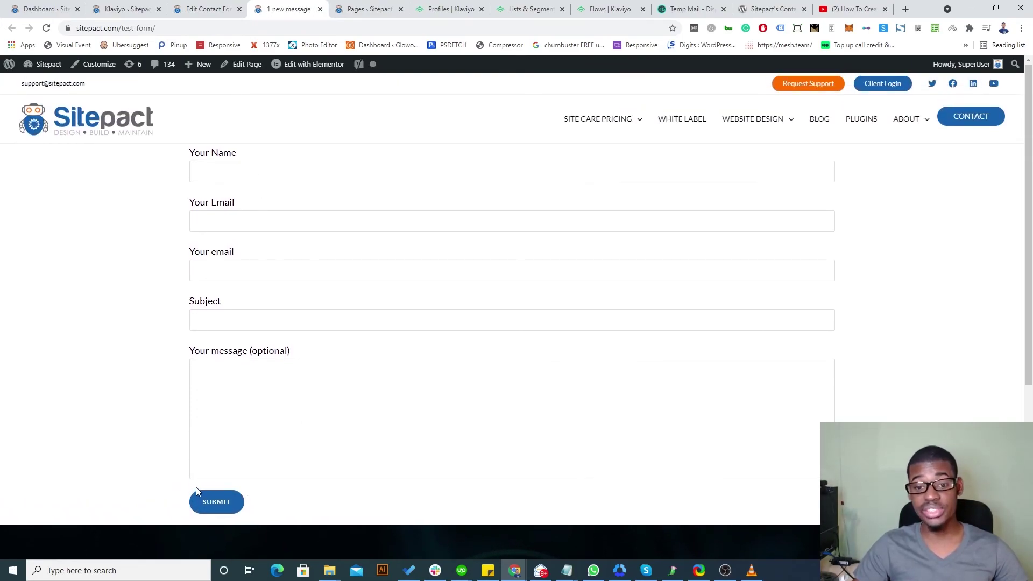
- Enable the GDPR option with its existing consent text in the Klaviyo integration settings and save the contact form
{"action": "left_click", "coordinate": [197, 7]}
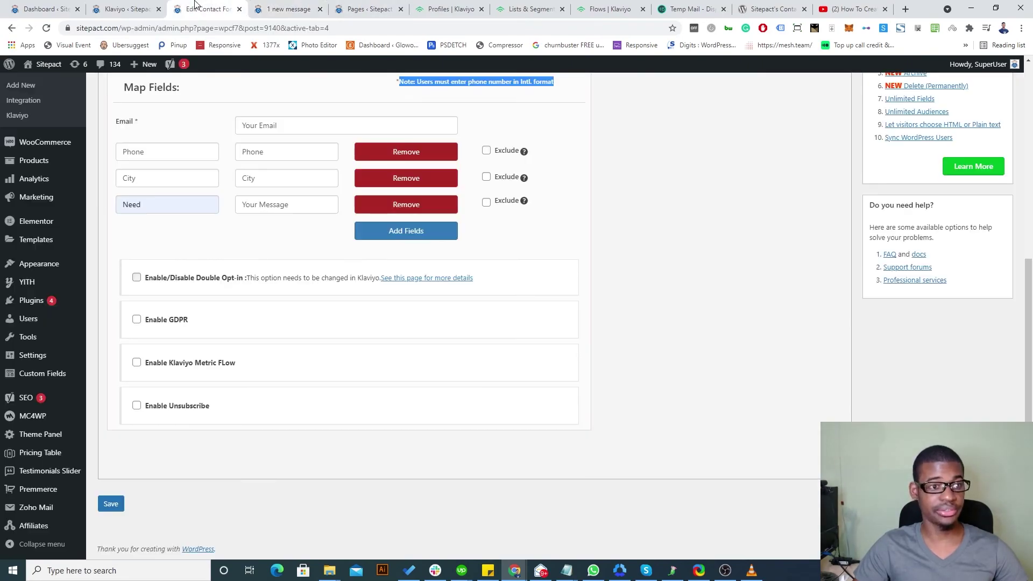
{"action": "left_click", "coordinate": [137, 320]}
{"action": "left_click", "coordinate": [258, 355]}
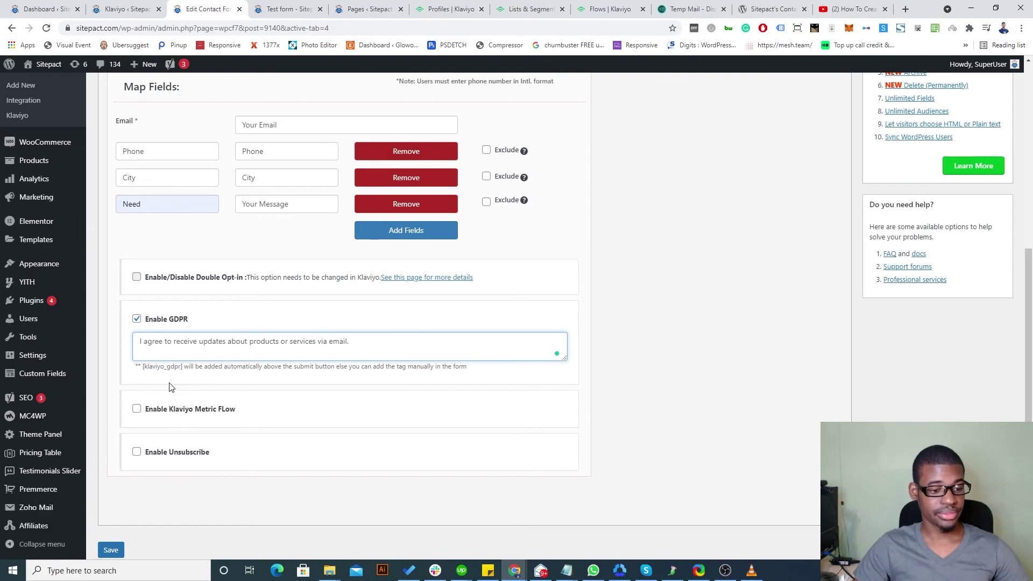
{"action": "scroll", "coordinate": [161, 441], "scroll_direction": "down", "scroll_amount": 1}
{"action": "left_click", "coordinate": [112, 504]}
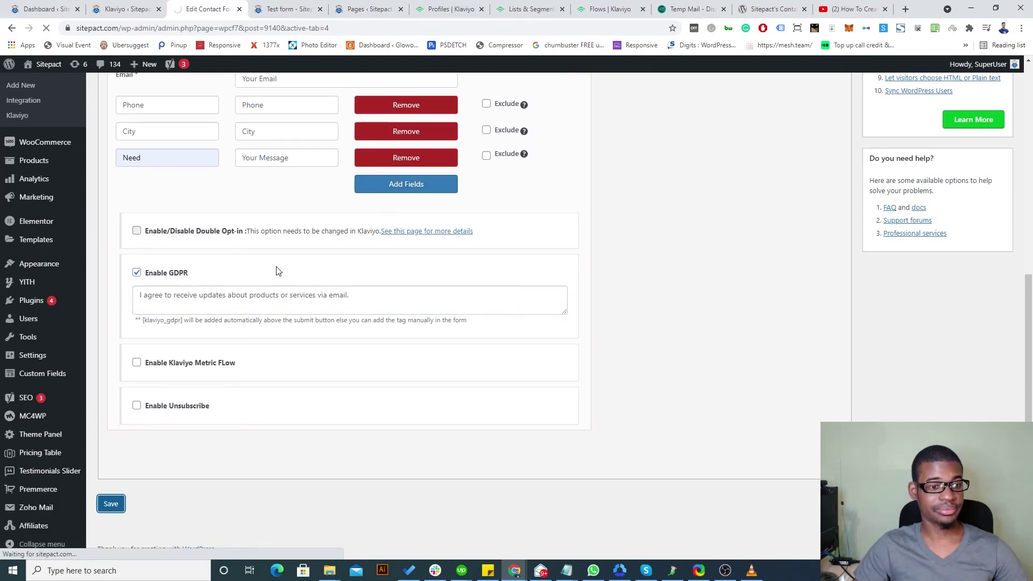
- Reload the published test form and try out the consent checkbox above the submit button
{"action": "left_click", "coordinate": [288, 9]}
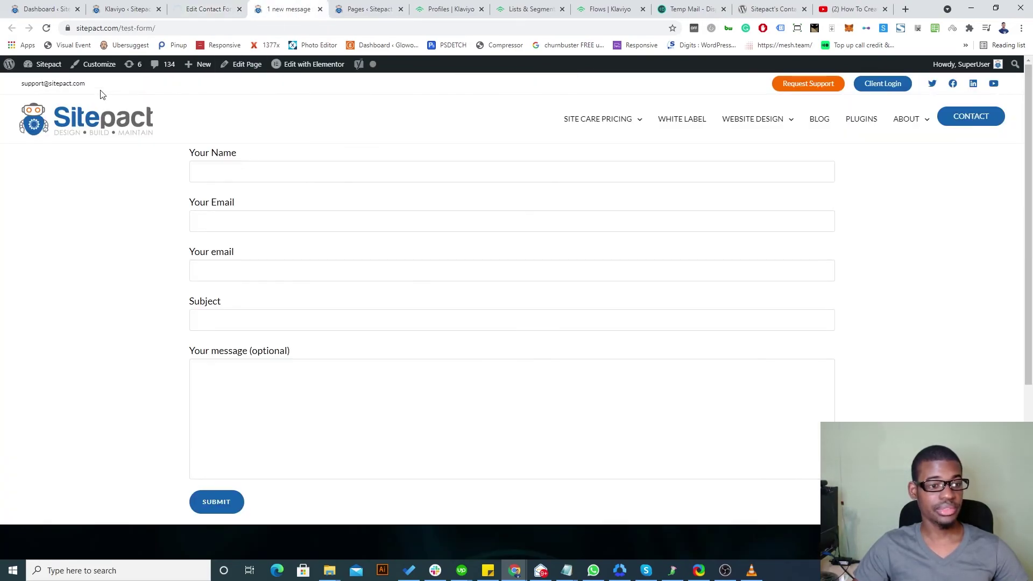
{"action": "left_click", "coordinate": [47, 29]}
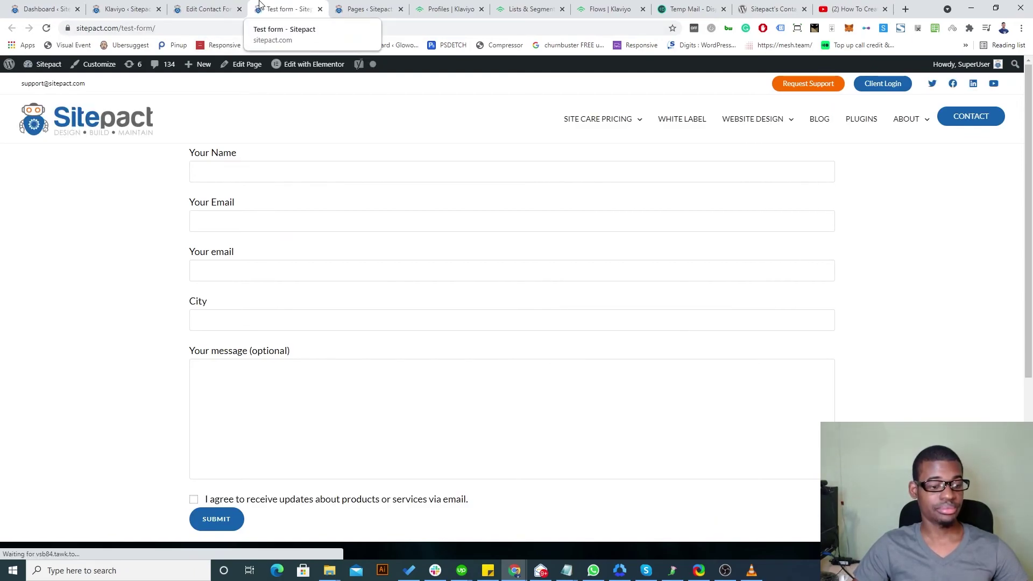
{"action": "scroll", "coordinate": [323, 414], "scroll_direction": "down", "scroll_amount": 2}
{"action": "left_click", "coordinate": [669, 240]}
{"action": "scroll", "coordinate": [273, 351], "scroll_direction": "up", "scroll_amount": 2}
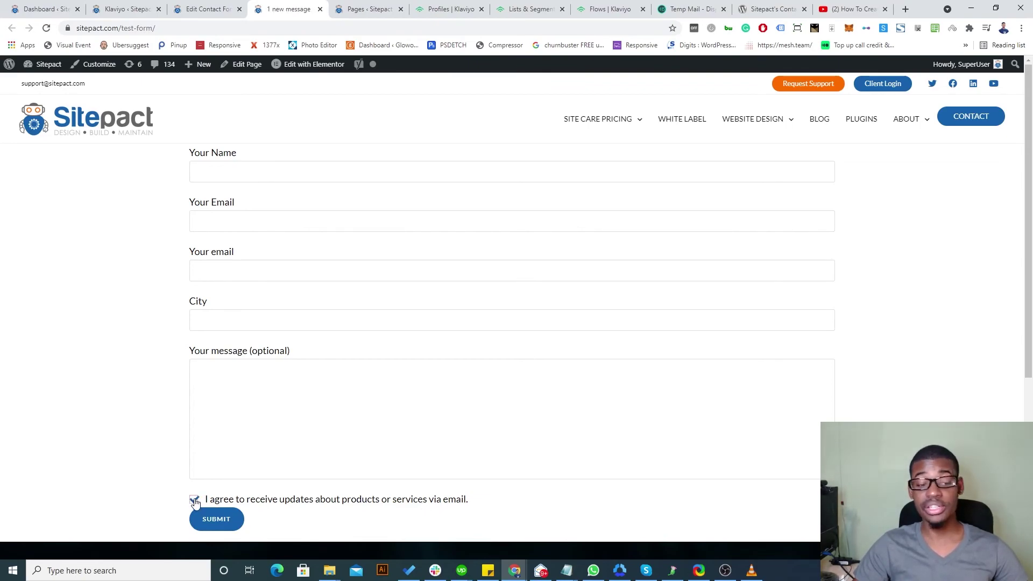
{"action": "left_click", "coordinate": [195, 500]}
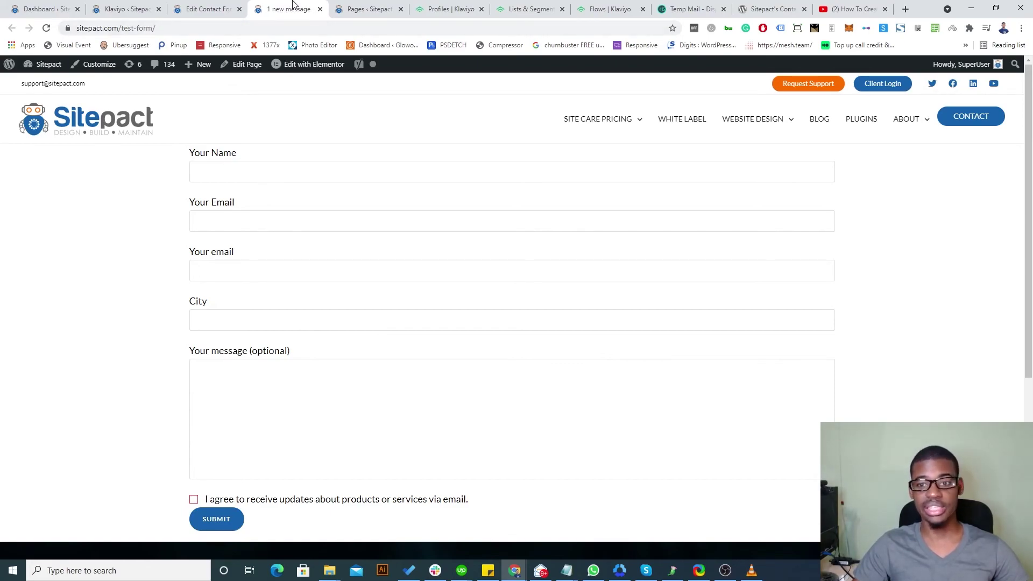
- Fill in the test form with the message "awdawdawdwad", accept the email consent and submit it
{"action": "left_click", "coordinate": [211, 8]}
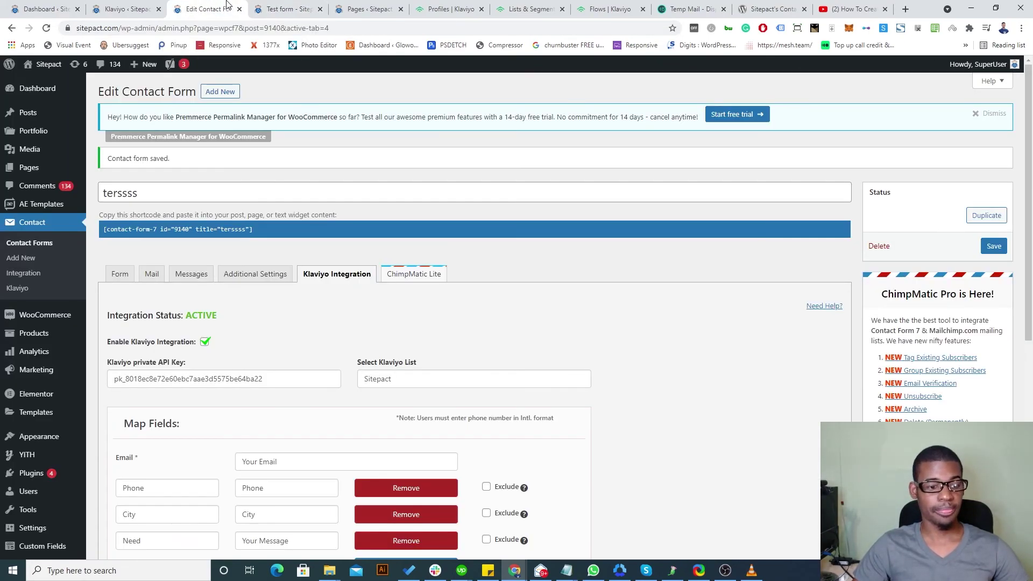
{"action": "left_click", "coordinate": [288, 9]}
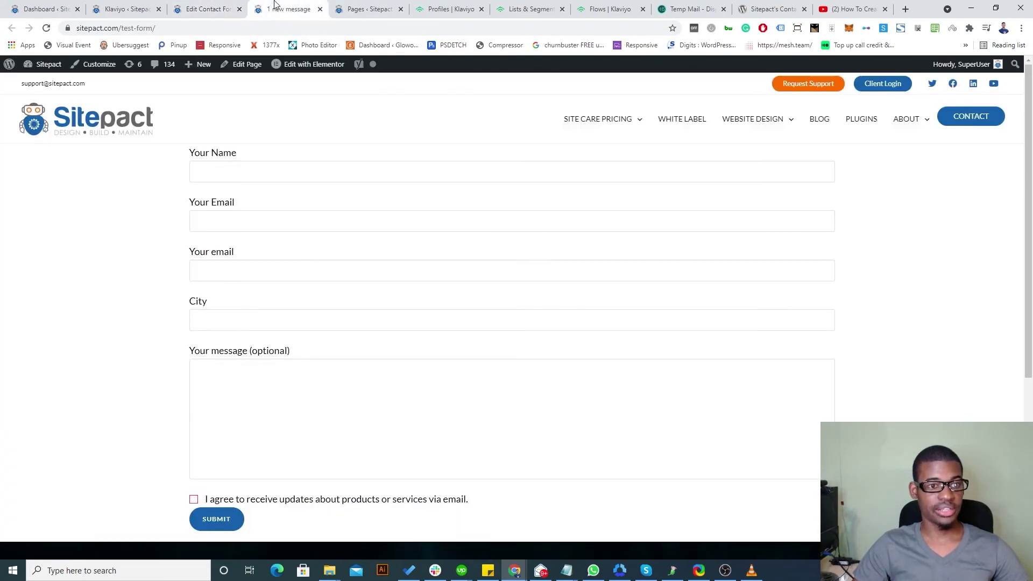
{"action": "left_click", "coordinate": [241, 370]}
{"action": "type", "text": "awdawdawdwad"}
{"action": "left_click", "coordinate": [194, 498]}
{"action": "left_click", "coordinate": [216, 519]}
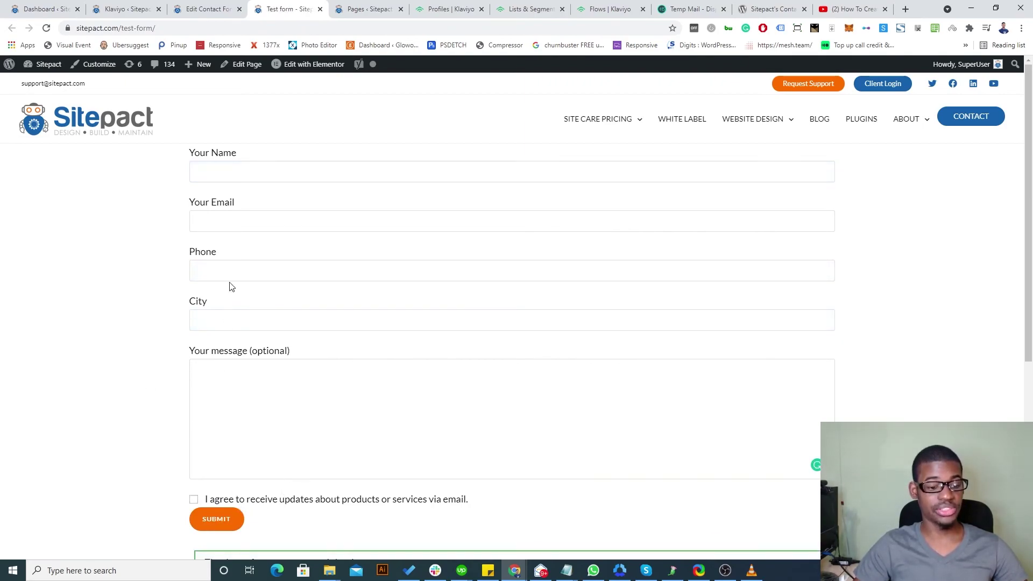
- Check the submission message beneath the test form by highlighting its text
{"action": "scroll", "coordinate": [334, 461], "scroll_direction": "down", "scroll_amount": 2}
{"action": "left_click_drag", "start_coordinate": [422, 454], "coordinate": [199, 450]}
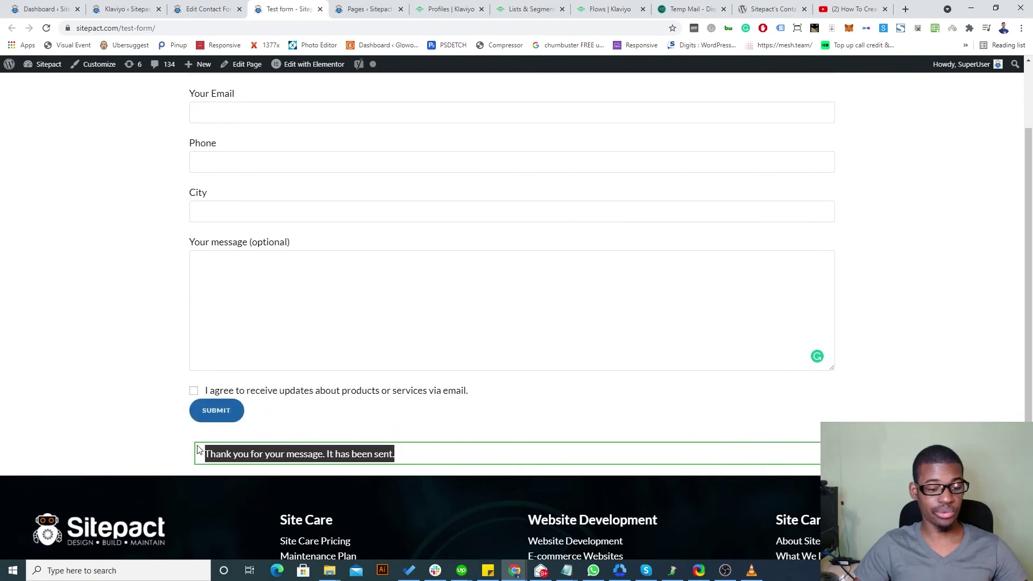
{"action": "left_click", "coordinate": [400, 414]}
{"action": "scroll", "coordinate": [400, 415], "scroll_direction": "up", "scroll_amount": 2}
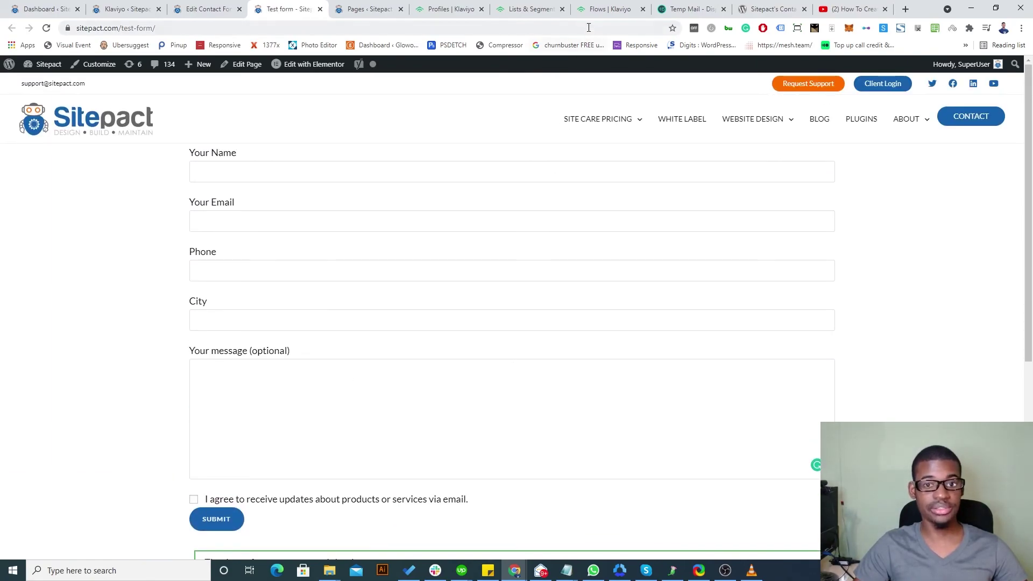
- Refresh the Klaviyo profiles to check for the submitted contact, and open the Sitepact list to inspect its members
{"action": "left_click", "coordinate": [450, 9]}
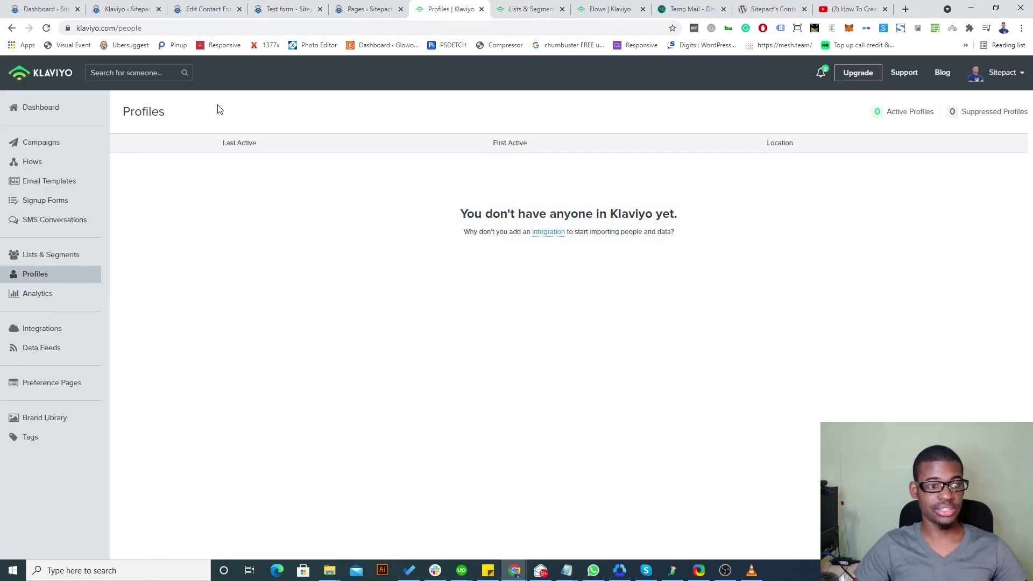
{"action": "left_click", "coordinate": [46, 28]}
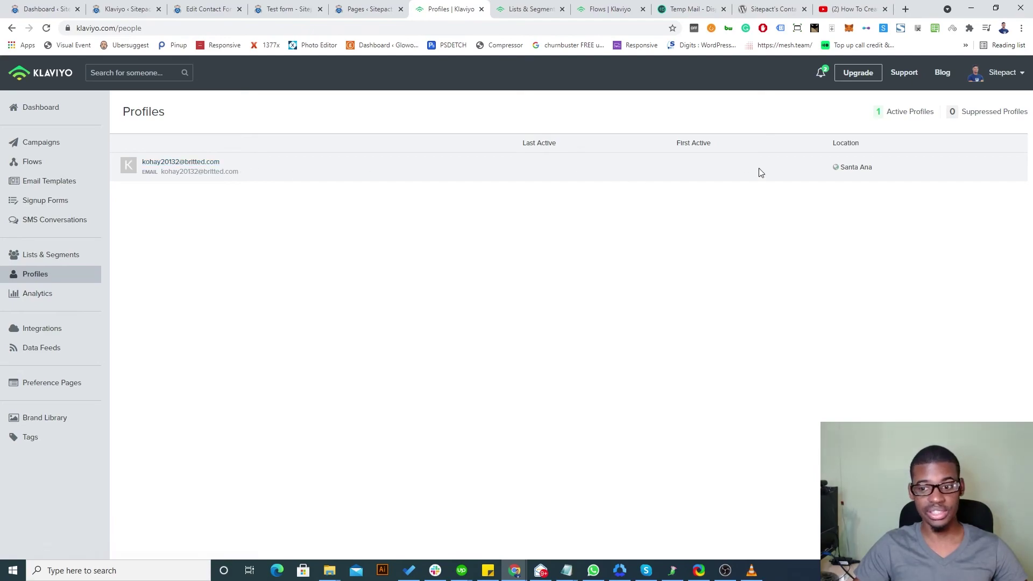
{"action": "left_click", "coordinate": [47, 256]}
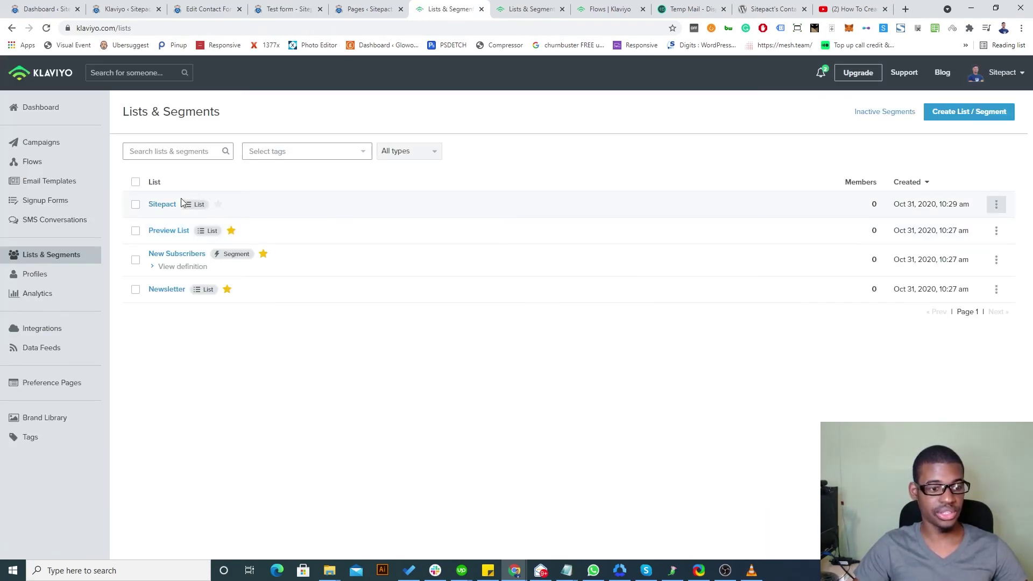
{"action": "left_click", "coordinate": [166, 204]}
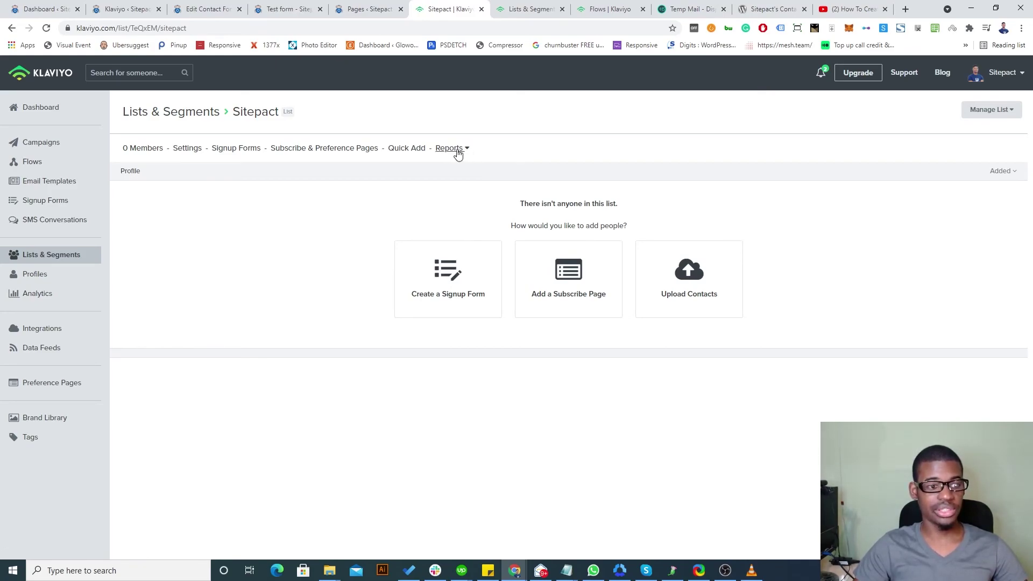
- Open the "Confirm Your Subscription" email from Sitepact in the Temp Mail inbox and view its subscribe link
{"action": "left_click", "coordinate": [689, 8]}
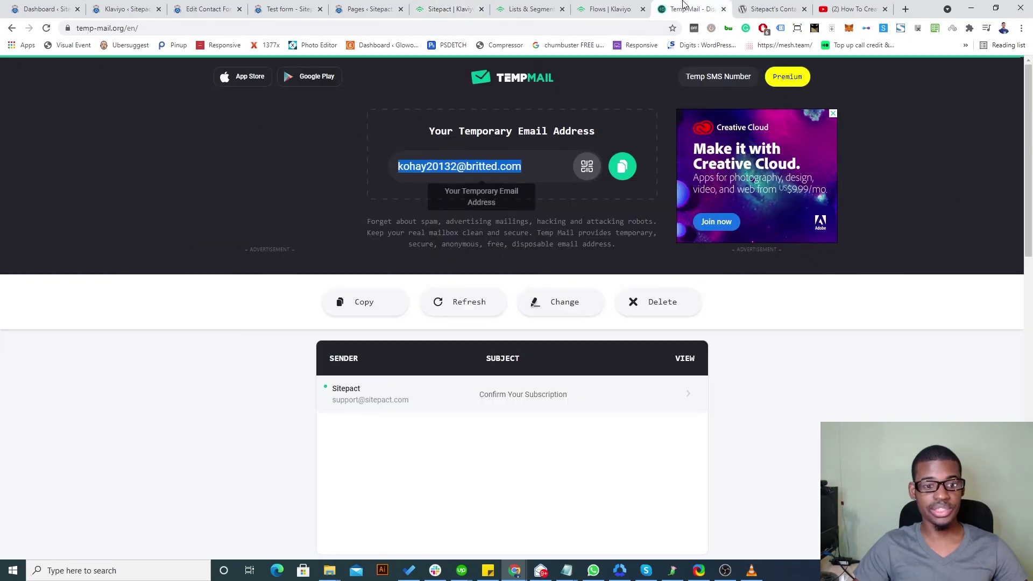
{"action": "scroll", "coordinate": [358, 461], "scroll_direction": "down", "scroll_amount": 2}
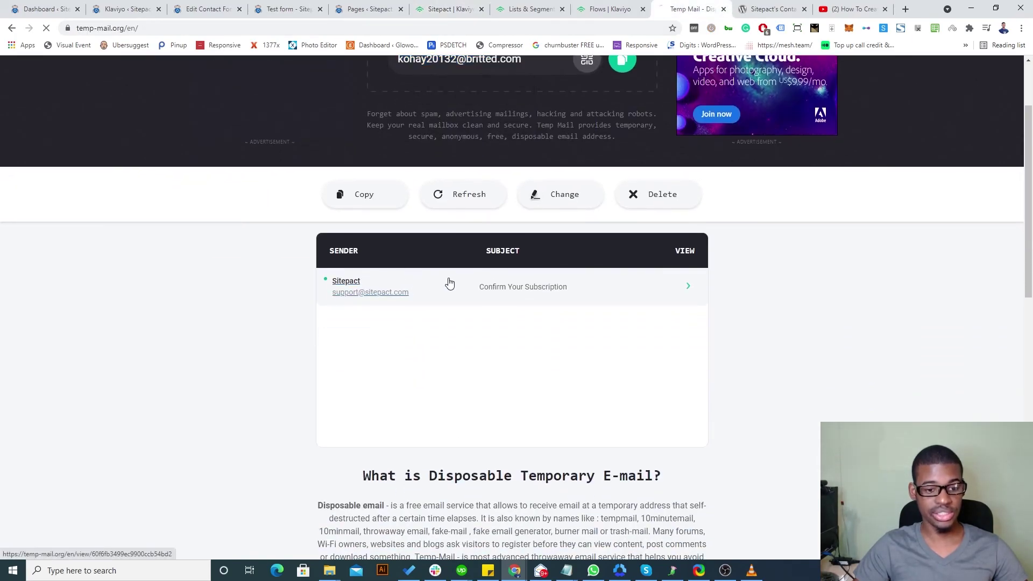
{"action": "left_click", "coordinate": [362, 298]}
{"action": "scroll", "coordinate": [418, 446], "scroll_direction": "down", "scroll_amount": 4}
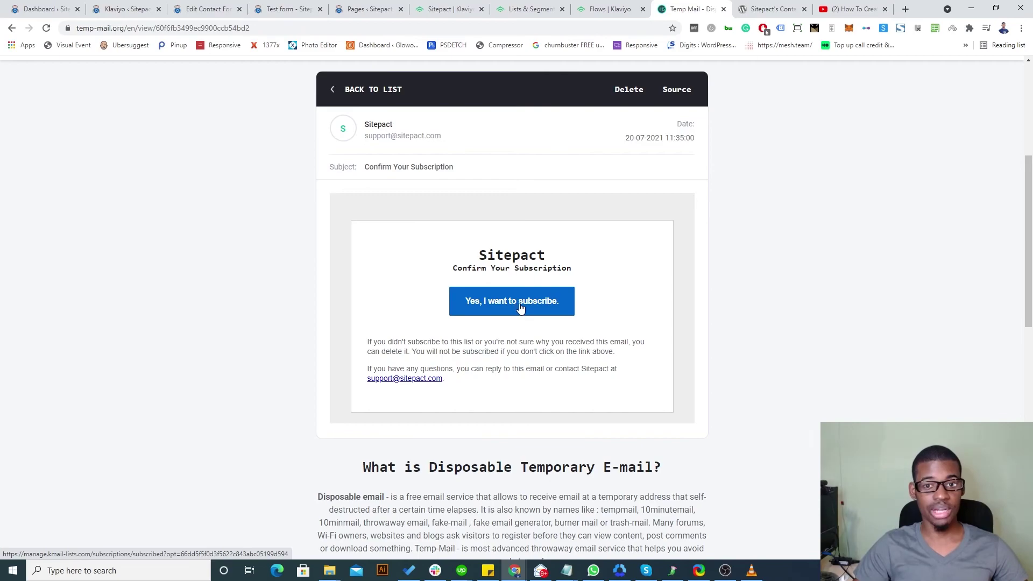
- View the Klaviyo Flows page and return to the Sitepact list page
{"action": "left_click", "coordinate": [544, 7]}
{"action": "left_click", "coordinate": [598, 10]}
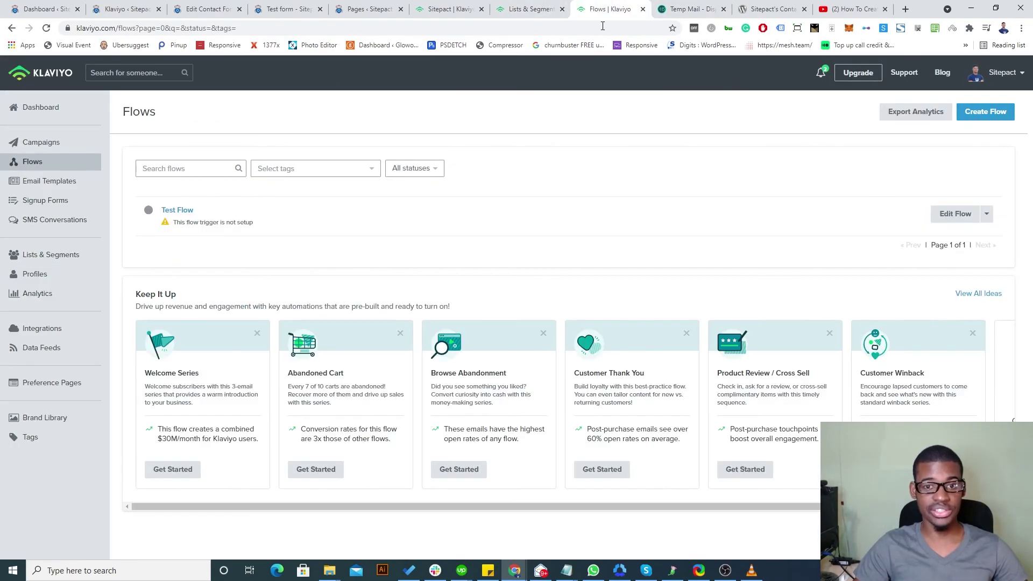
{"action": "left_click", "coordinate": [449, 8]}
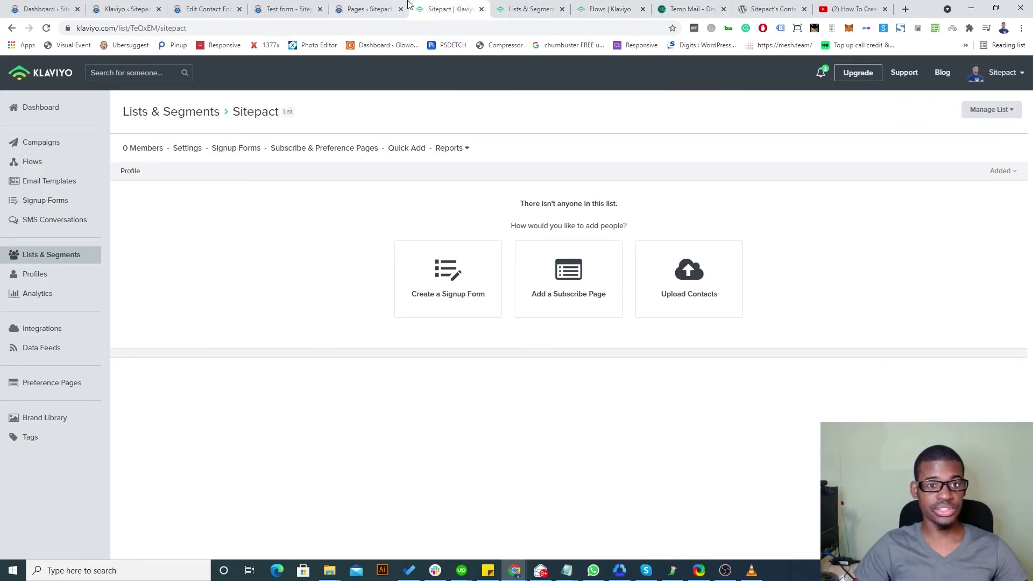
- Open the Sitepact list's settings in a separate tab, set its opt-in process to Single opt-in, and update the list settings
{"action": "right_click", "coordinate": [188, 153]}
{"action": "left_click", "coordinate": [226, 157]}
{"action": "left_click", "coordinate": [486, 8]}
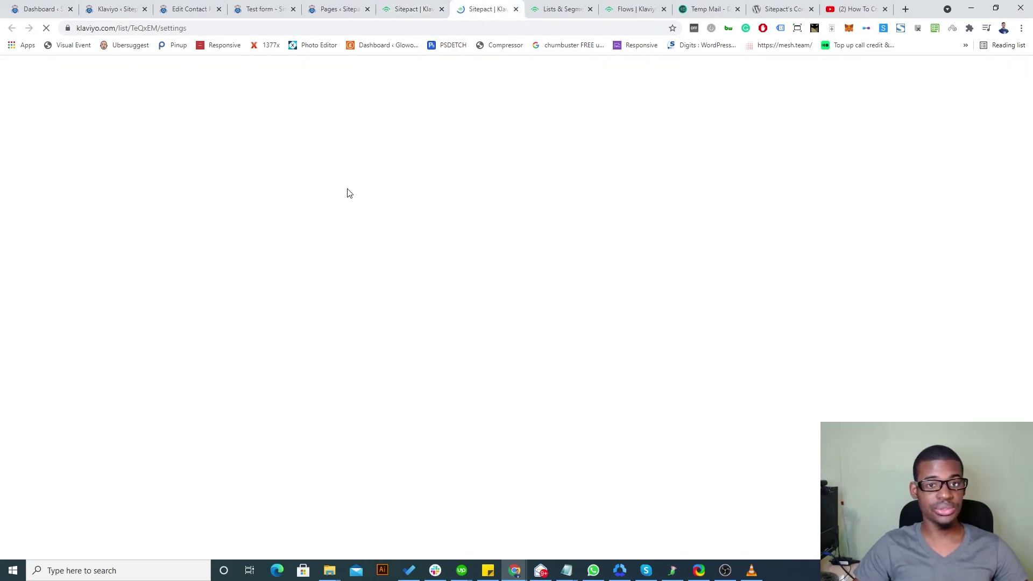
{"action": "scroll", "coordinate": [194, 451], "scroll_direction": "down", "scroll_amount": 2}
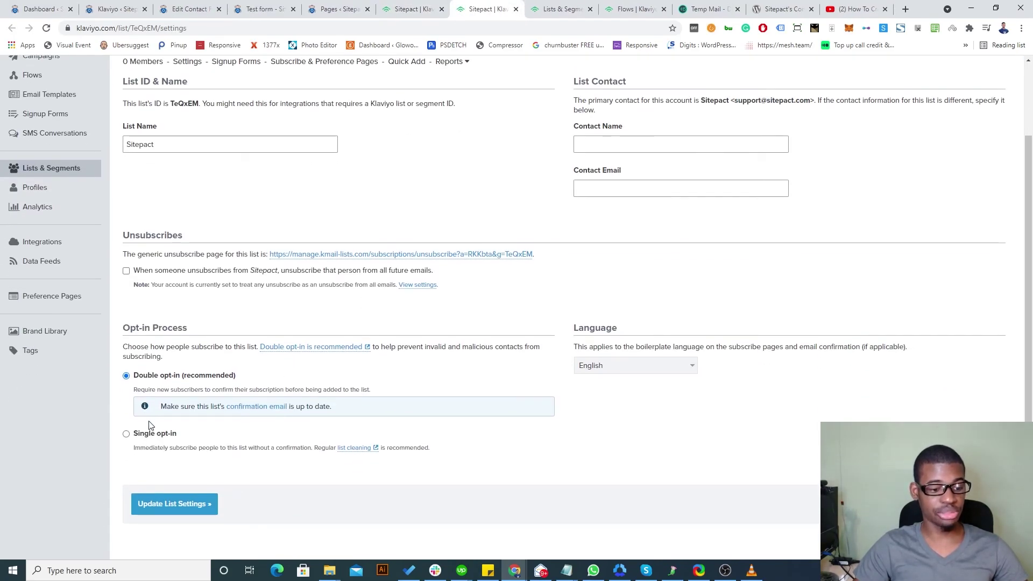
{"action": "left_click", "coordinate": [152, 436]}
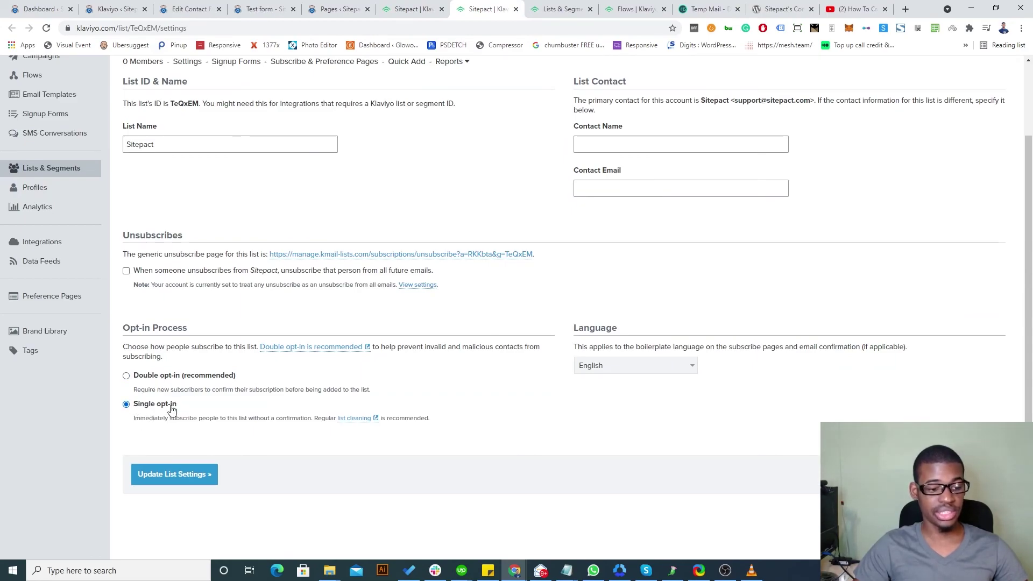
{"action": "left_click", "coordinate": [173, 475]}
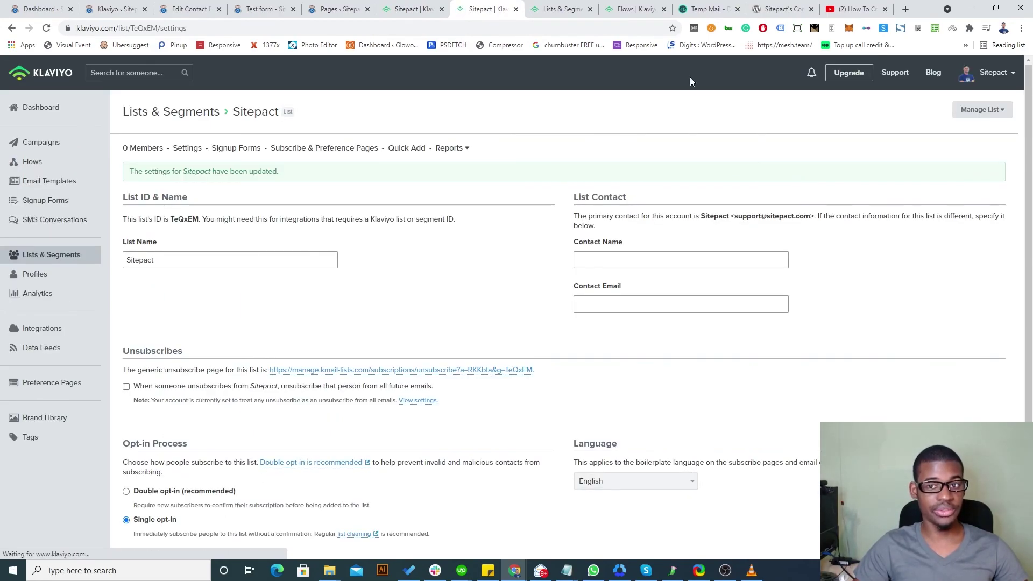
- Confirm the subscription from the "Confirm Your Subscription" email in the Temp Mail inbox
{"action": "left_click", "coordinate": [645, 9]}
{"action": "left_click", "coordinate": [694, 10]}
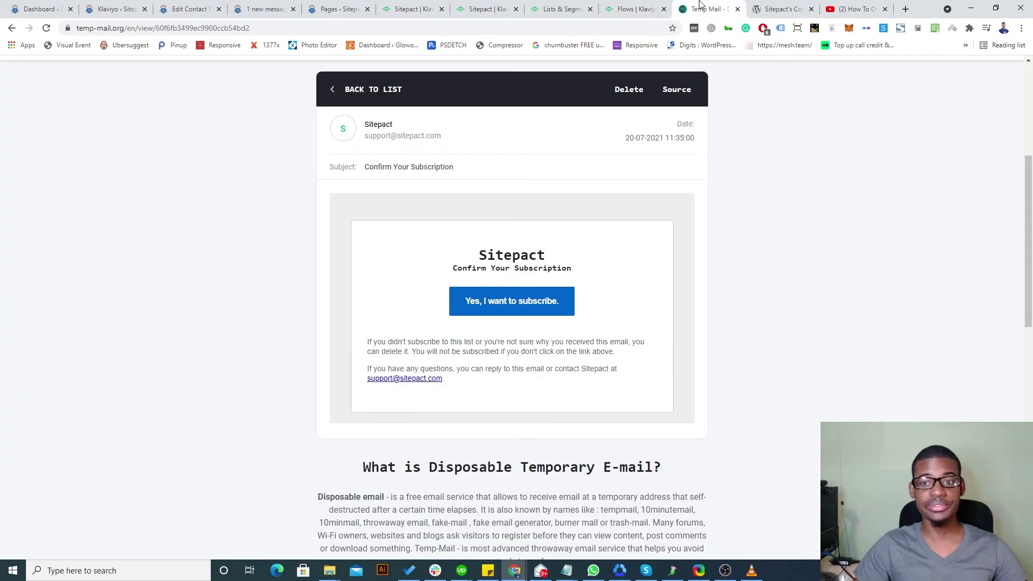
{"action": "left_click", "coordinate": [497, 313]}
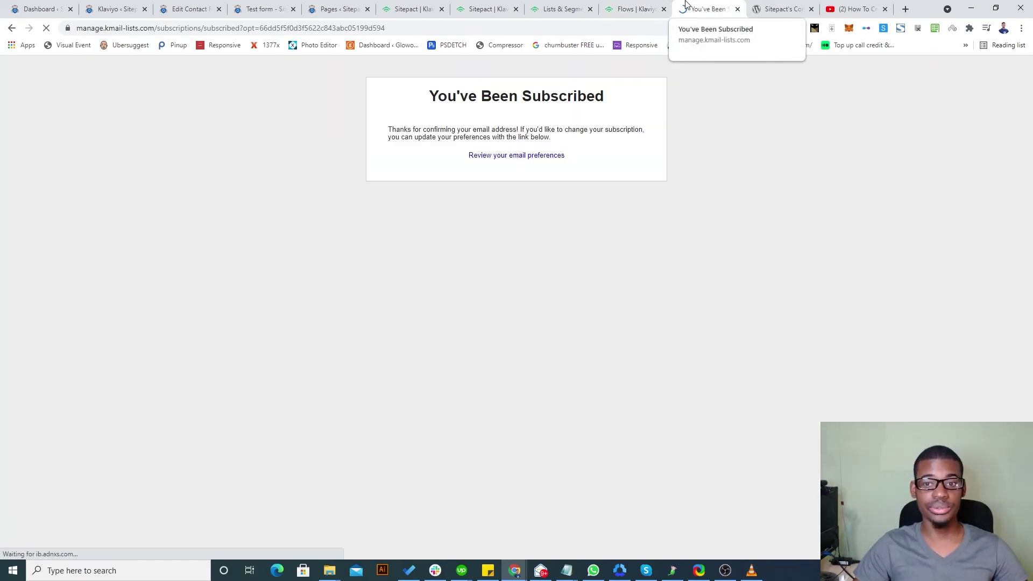
- Open the Sitepact list and its member's profile, and examine the phone number, location and custom "need" property
{"action": "left_click", "coordinate": [554, 5]}
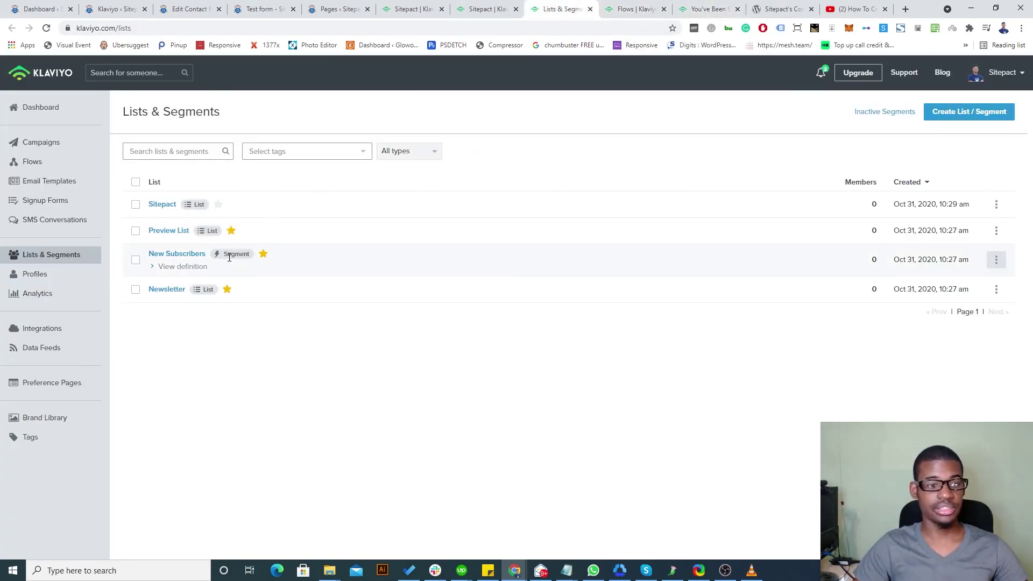
{"action": "left_click", "coordinate": [162, 204]}
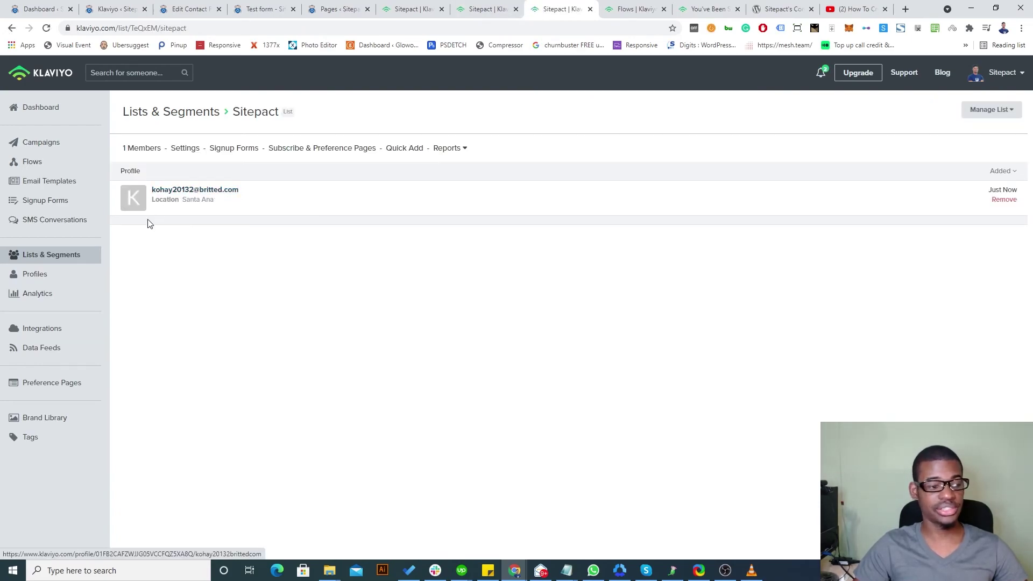
{"action": "left_click", "coordinate": [33, 275]}
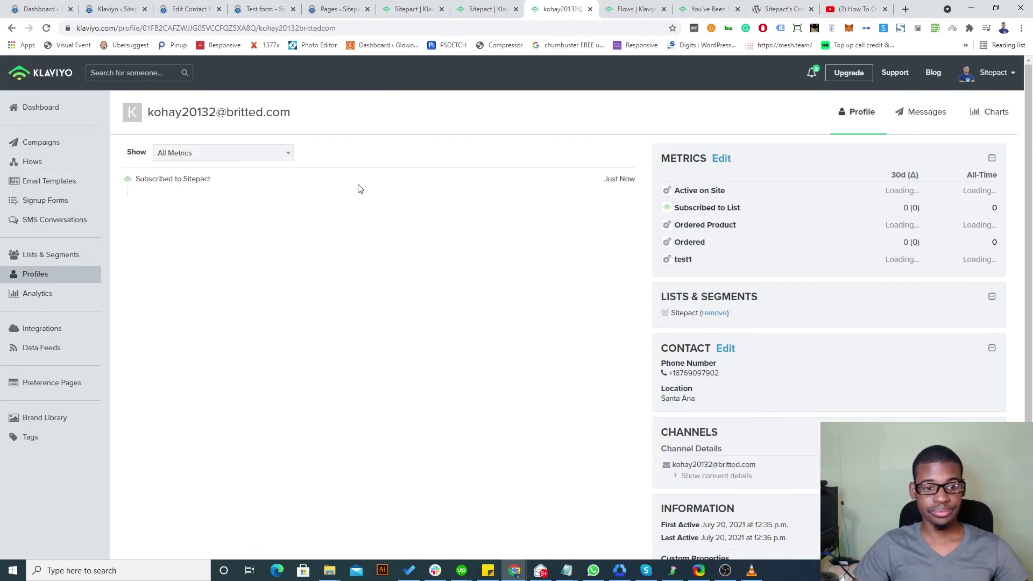
{"action": "scroll", "coordinate": [638, 279], "scroll_direction": "down", "scroll_amount": 2}
{"action": "left_click_drag", "start_coordinate": [721, 271], "coordinate": [661, 259]}
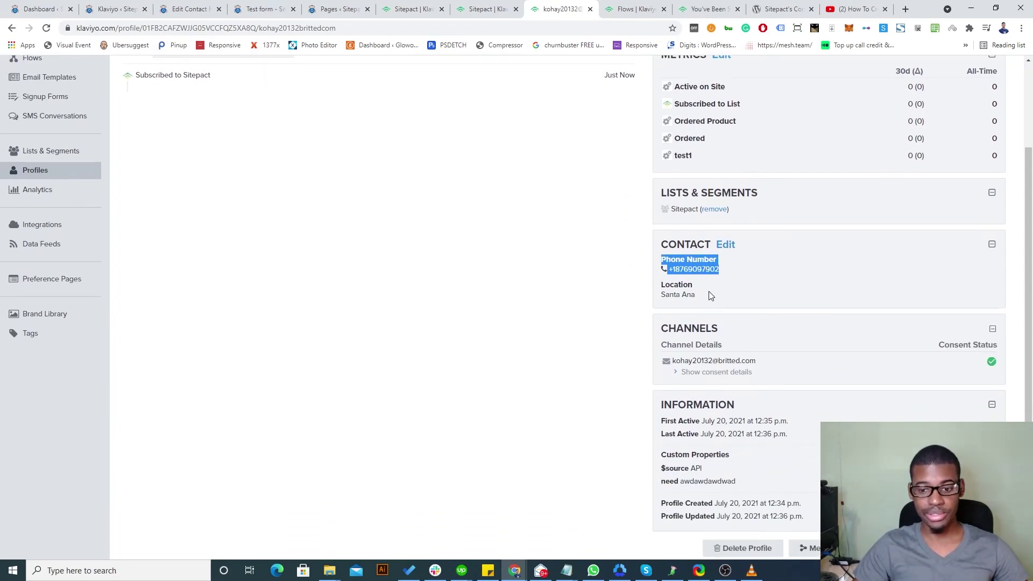
{"action": "left_click_drag", "start_coordinate": [708, 295], "coordinate": [667, 294]}
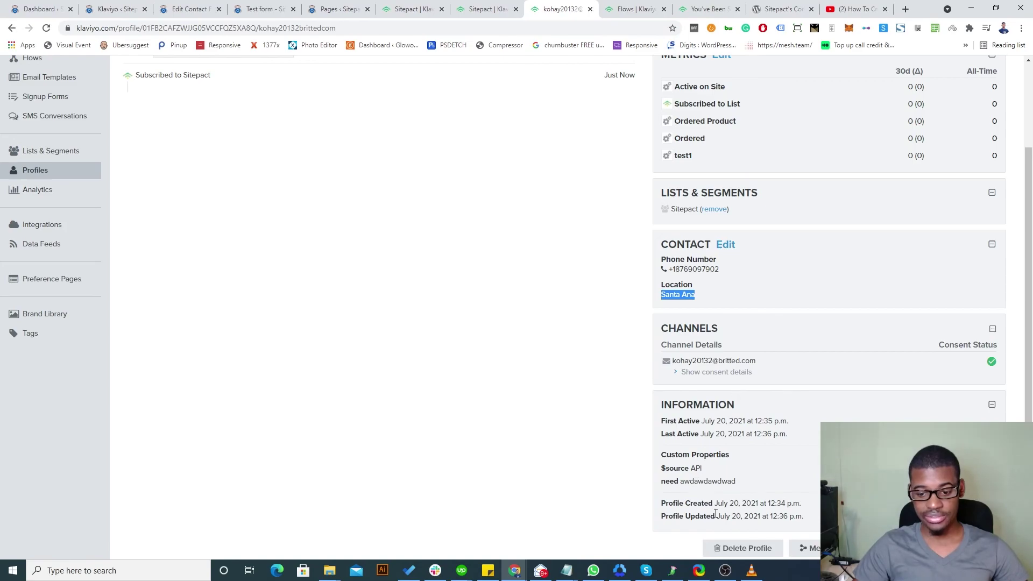
{"action": "left_click_drag", "start_coordinate": [736, 481], "coordinate": [661, 483]}
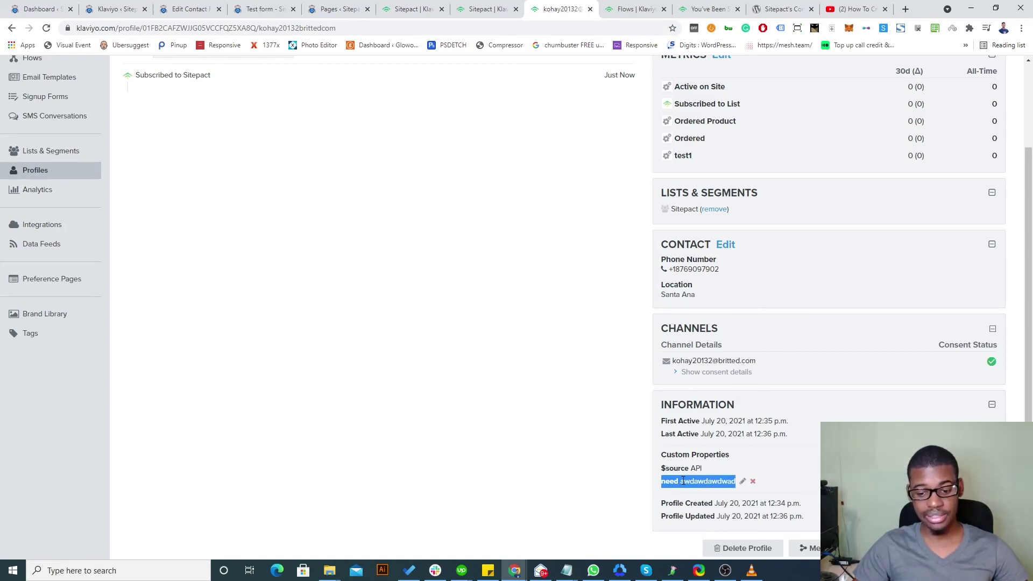
- Return to the contact form's Klaviyo integration settings and review the mapping of "need" to Your Message
{"action": "left_click", "coordinate": [189, 9]}
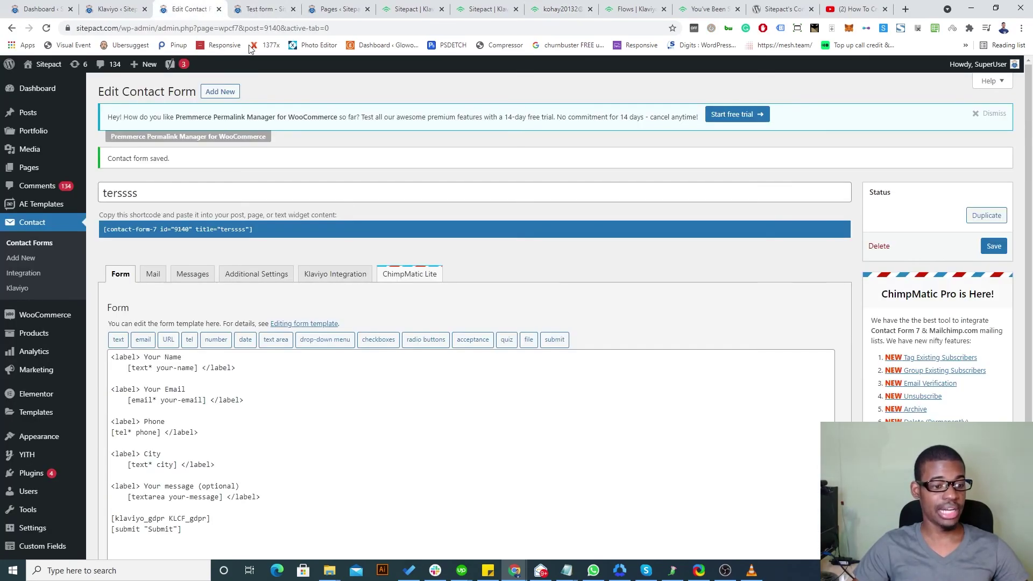
{"action": "left_click", "coordinate": [329, 277]}
{"action": "scroll", "coordinate": [329, 276], "scroll_direction": "down", "scroll_amount": 4}
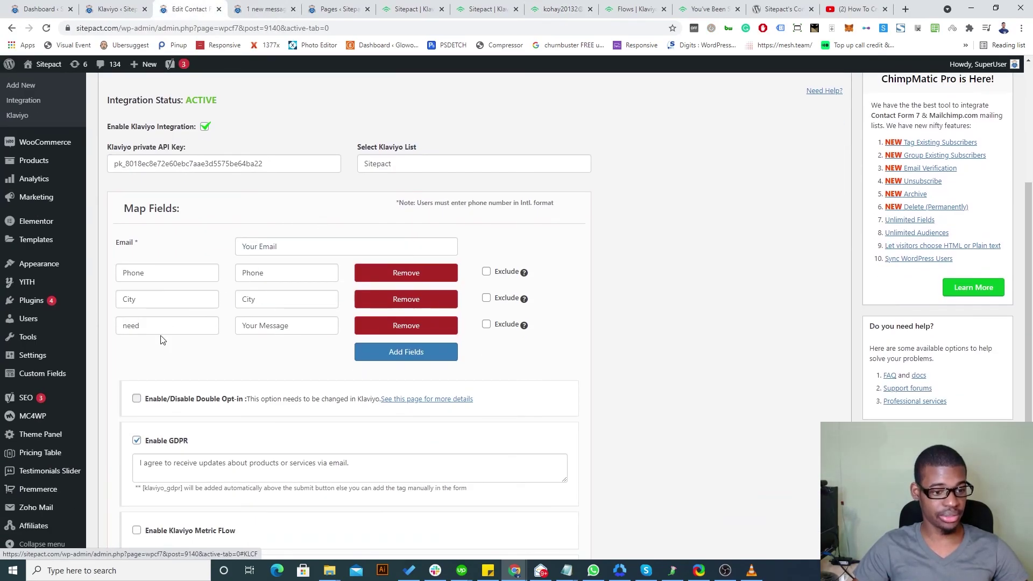
{"action": "left_click", "coordinate": [128, 327]}
{"action": "left_click", "coordinate": [138, 427]}
{"action": "left_click", "coordinate": [299, 326]}
{"action": "left_click", "coordinate": [280, 394]}
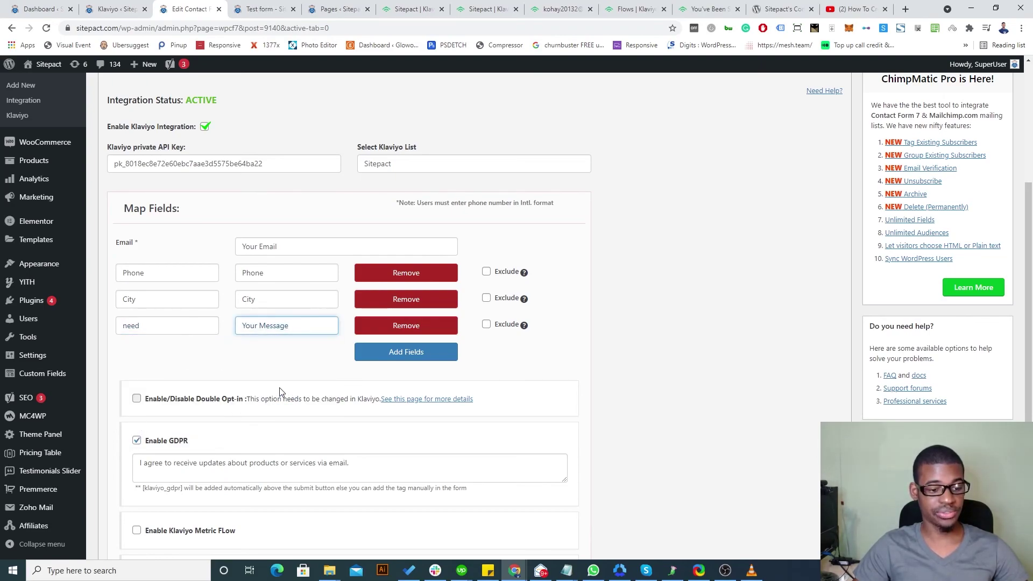
- Disable GDPR and enable Klaviyo Metric Flow for the form, choosing Create New Event as the metric flow
{"action": "scroll", "coordinate": [281, 371], "scroll_direction": "down", "scroll_amount": 3}
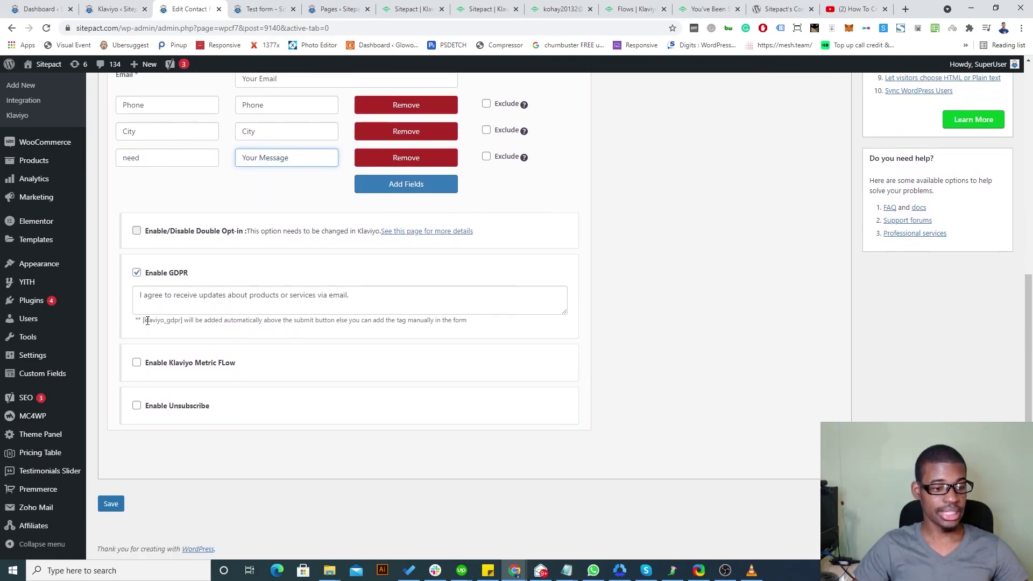
{"action": "left_click", "coordinate": [136, 273]}
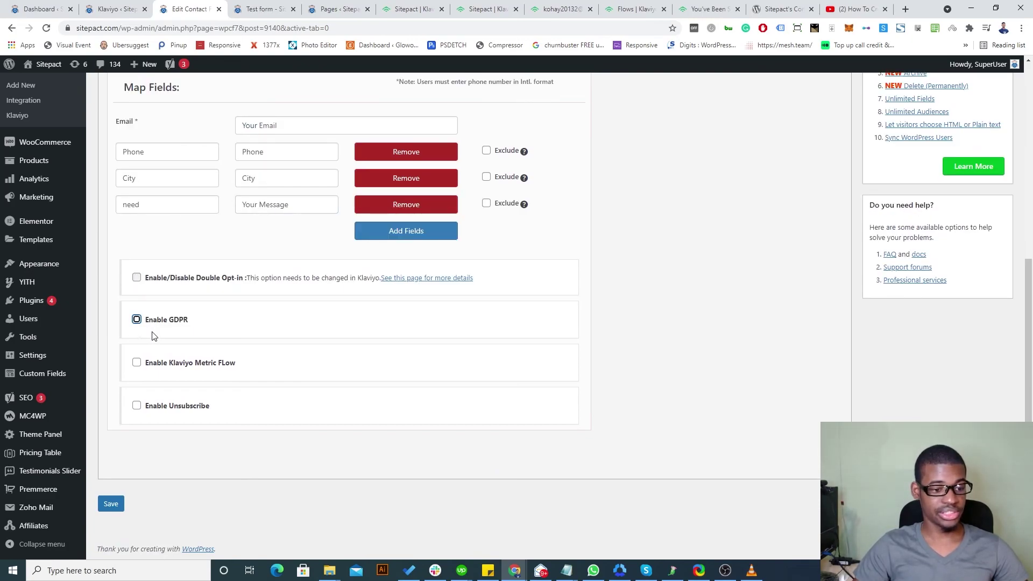
{"action": "left_click", "coordinate": [136, 363]}
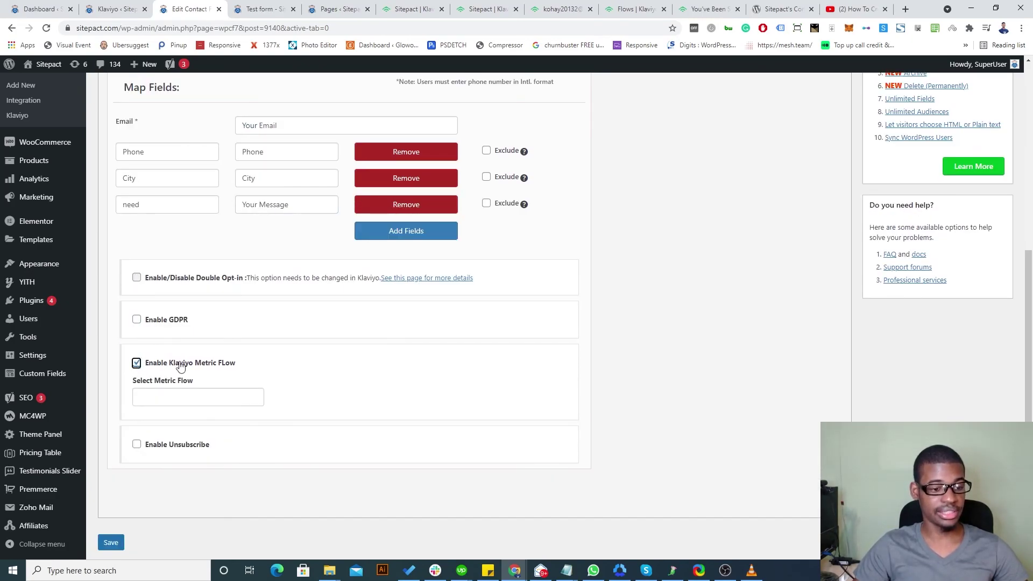
{"action": "left_click", "coordinate": [168, 400]}
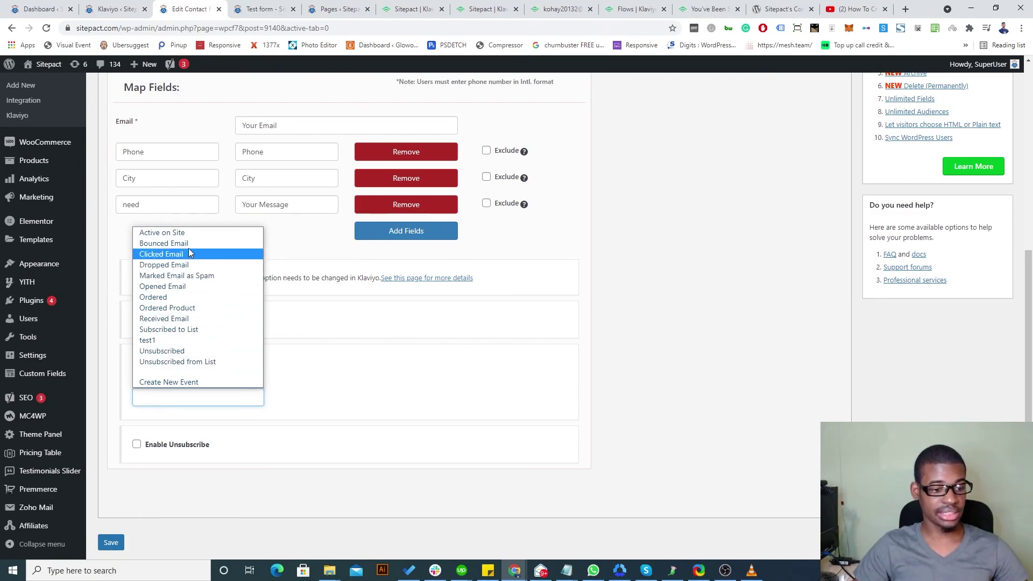
{"action": "left_click", "coordinate": [185, 382]}
{"action": "left_click", "coordinate": [306, 387]}
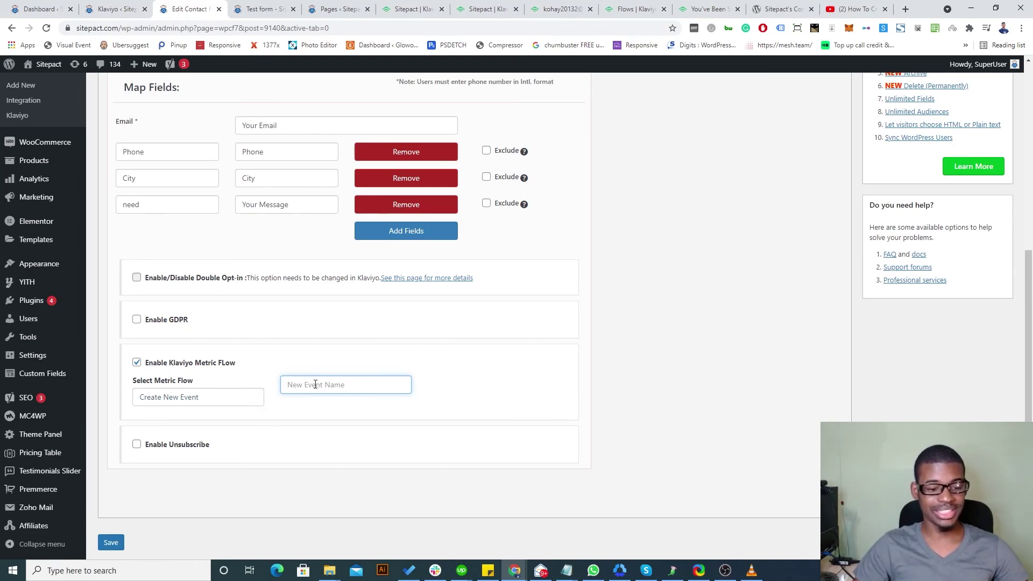
- Keep Create New Event as the metric flow and name the new event "YouTube Event"
{"action": "left_click", "coordinate": [189, 398]}
{"action": "left_click", "coordinate": [190, 398]}
{"action": "left_click", "coordinate": [192, 397]}
{"action": "left_click", "coordinate": [190, 383]}
{"action": "left_click", "coordinate": [344, 384]}
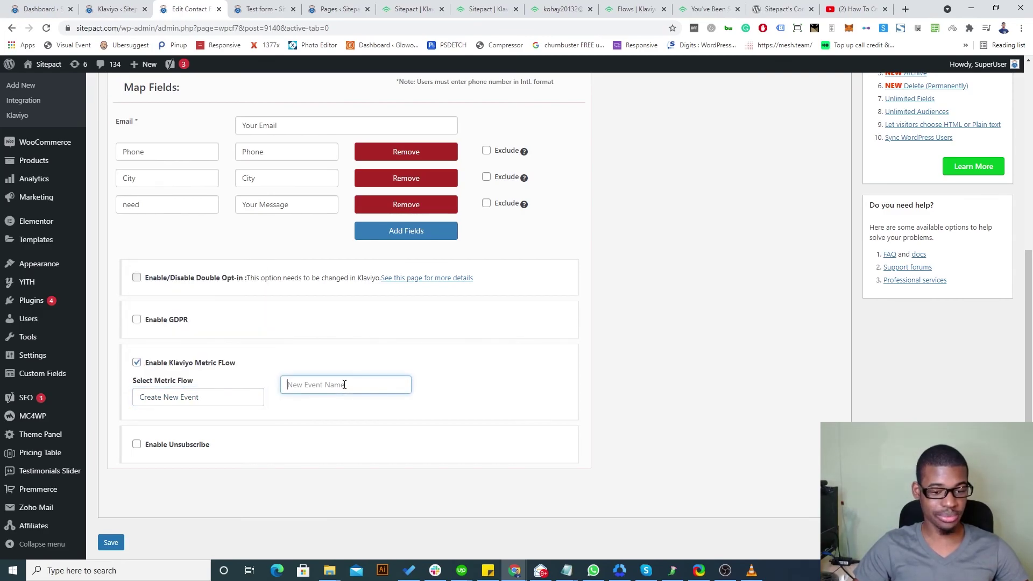
{"action": "type", "text": "Youtuve event"}
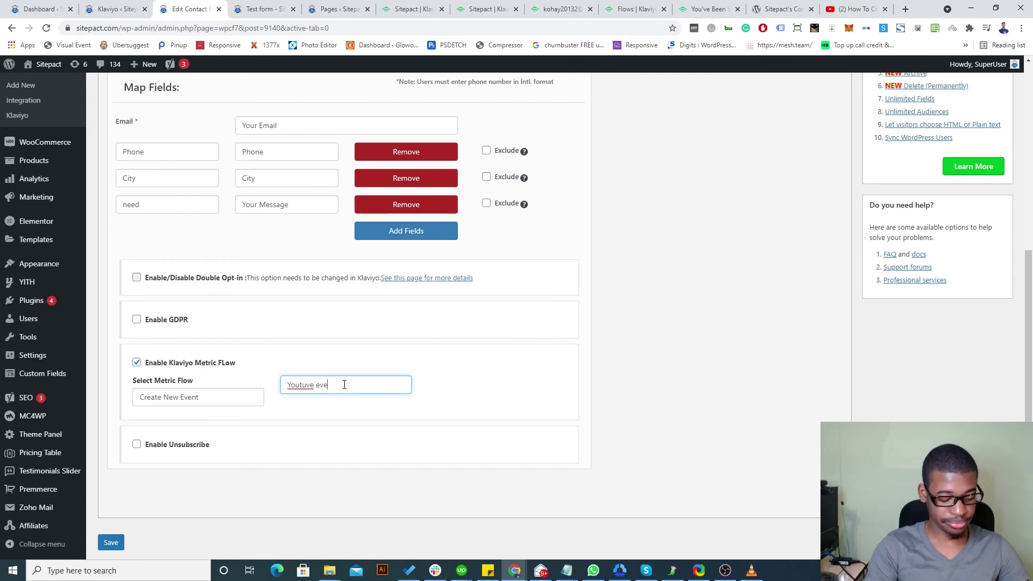
{"action": "right_click", "coordinate": [309, 385]}
{"action": "left_click", "coordinate": [353, 234]}
{"action": "left_click", "coordinate": [323, 386]}
{"action": "key", "text": "BackSpace"}
{"action": "type", "text": "Event"}
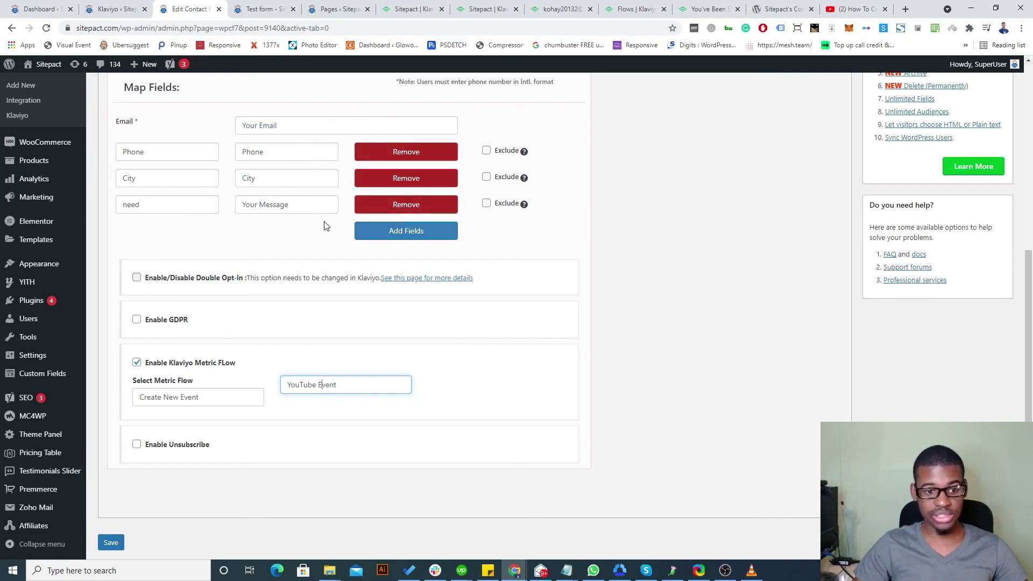
- Mark the City field mapping as excluded and save the contact form
{"action": "left_click", "coordinate": [485, 180]}
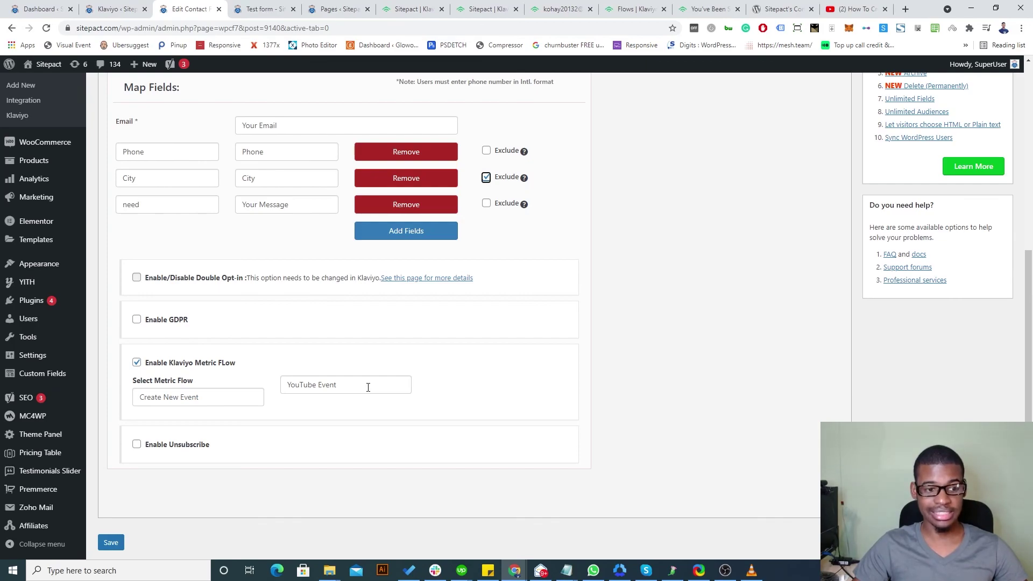
{"action": "left_click", "coordinate": [121, 539]}
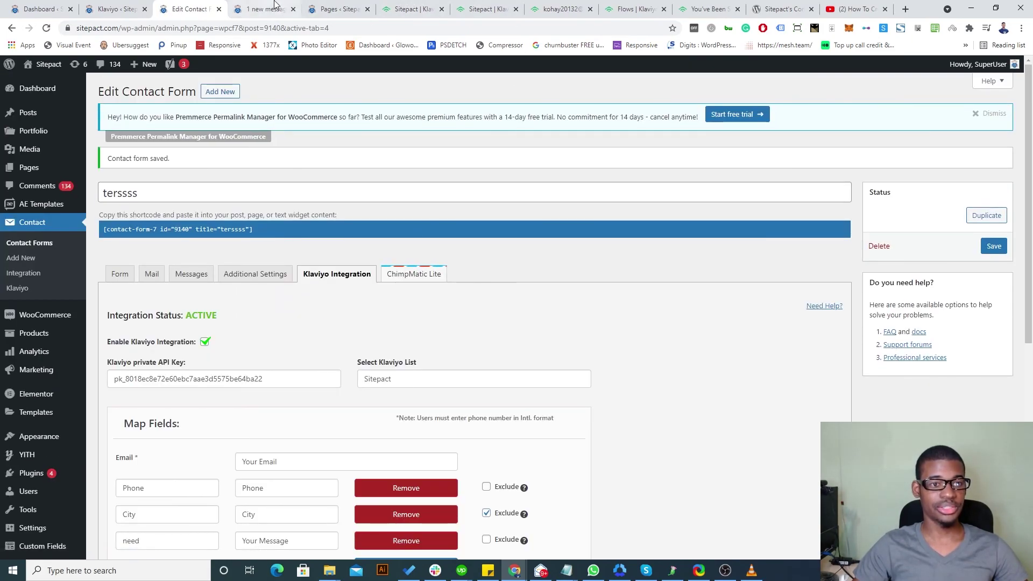
- Reload the test form page, complete the contact details, enter "Message" as the message, and submit the form
{"action": "left_click", "coordinate": [264, 7]}
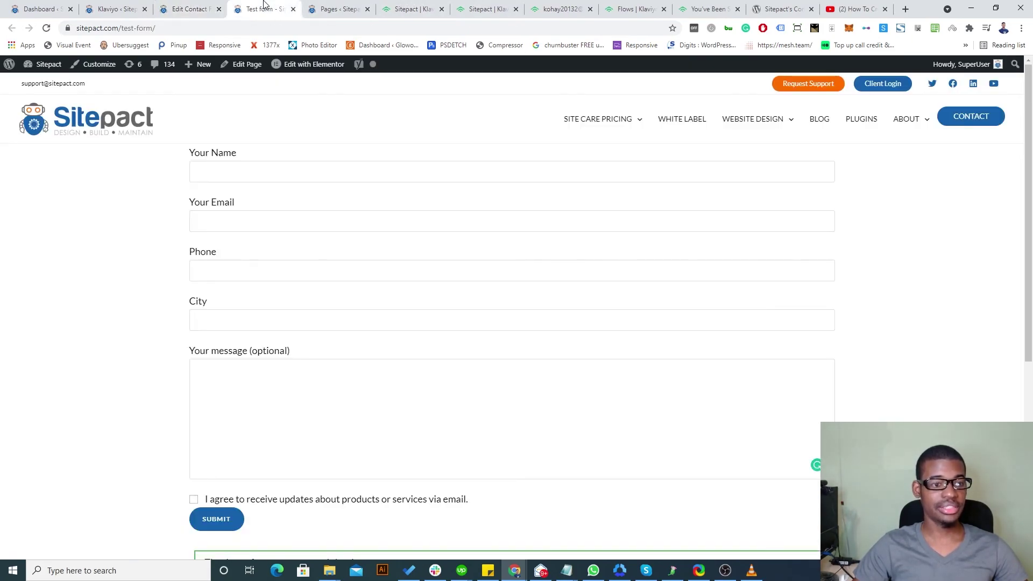
{"action": "left_click", "coordinate": [46, 28]}
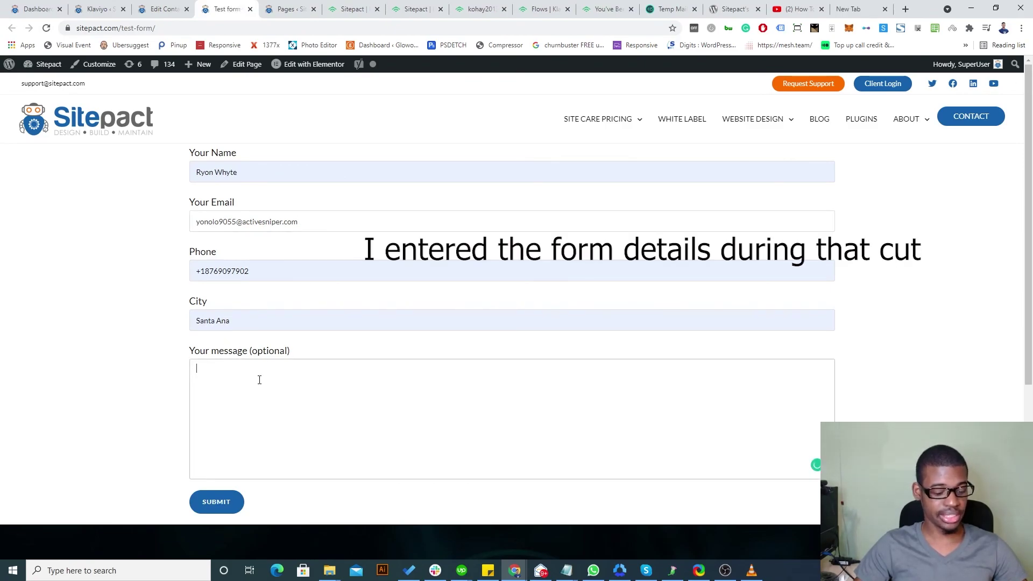
{"action": "type", "text": "Message"}
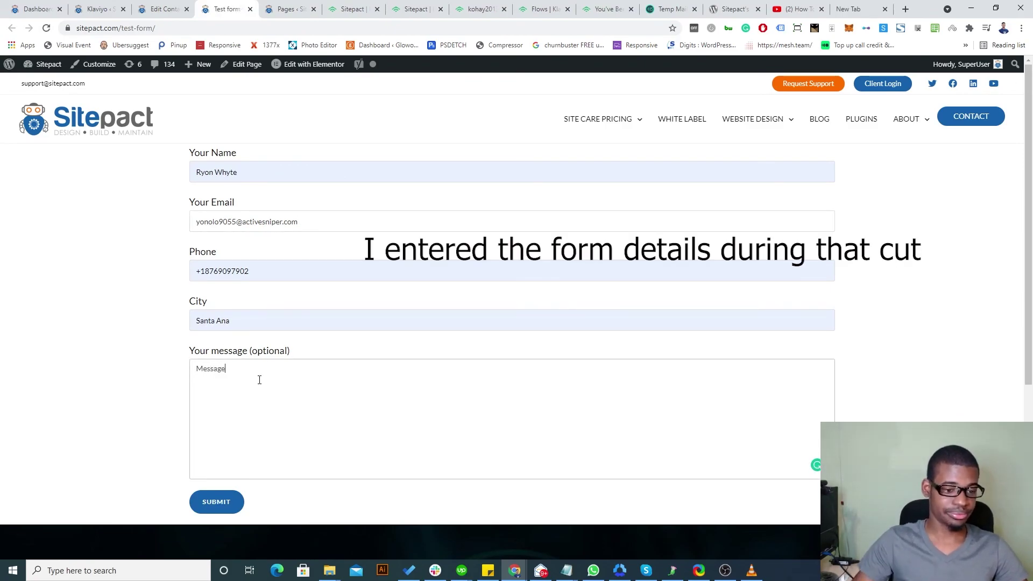
{"action": "left_click", "coordinate": [221, 506]}
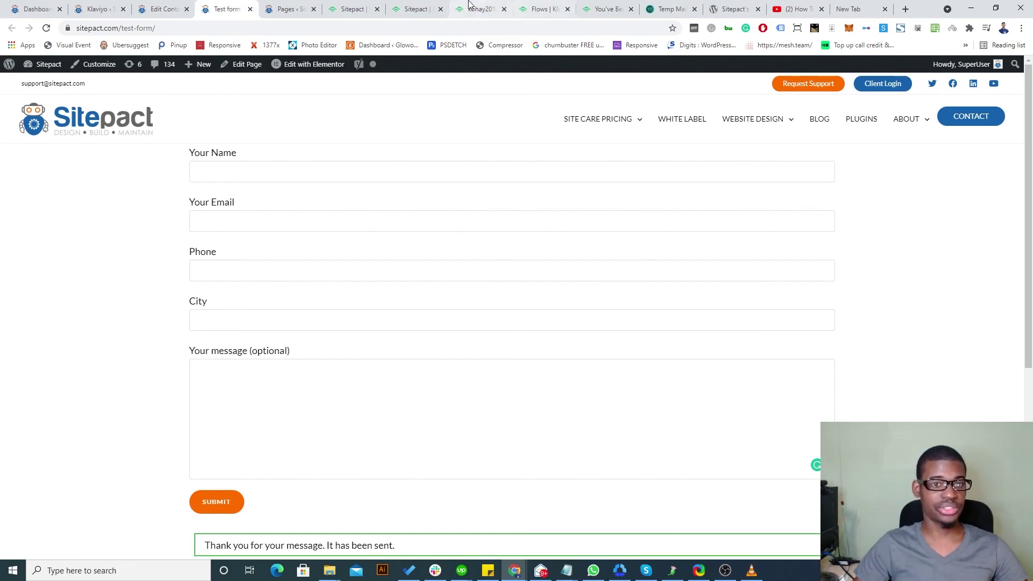
- Open the newly submitted contact's Klaviyo profile, expand the YouTube Event details, and examine the city value
{"action": "left_click", "coordinate": [473, 8]}
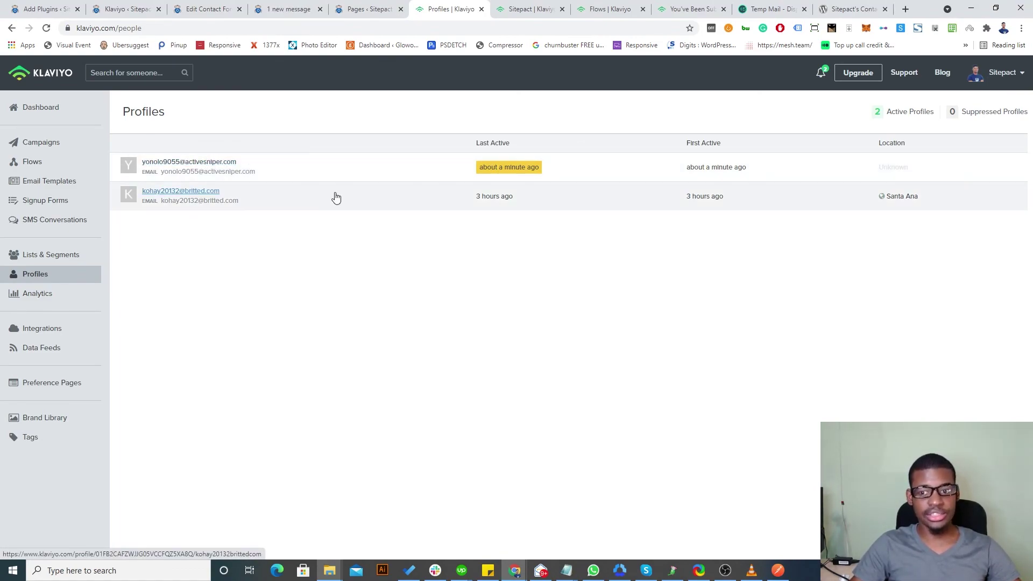
{"action": "left_click", "coordinate": [243, 164]}
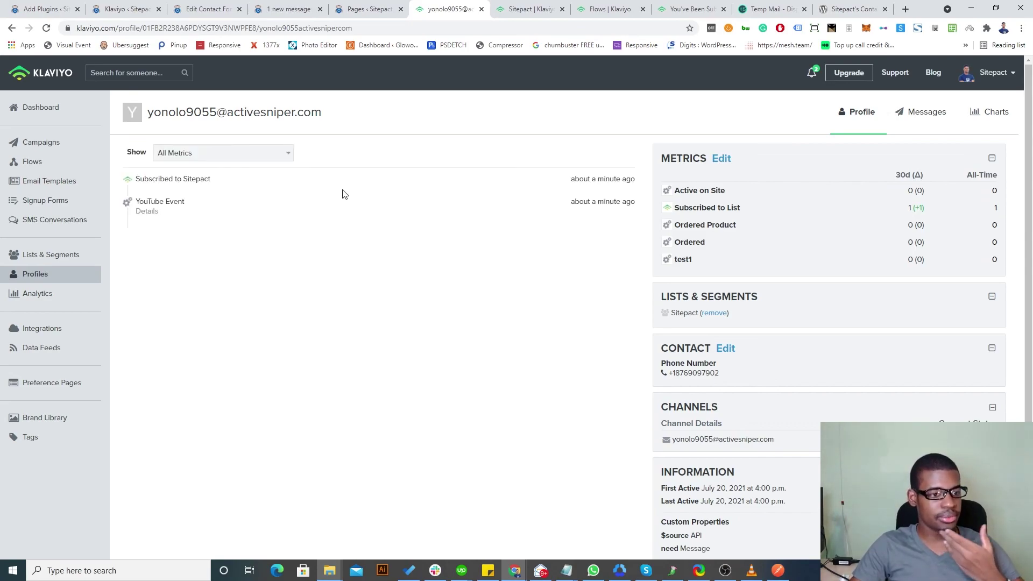
{"action": "left_click_drag", "start_coordinate": [224, 179], "coordinate": [143, 176]}
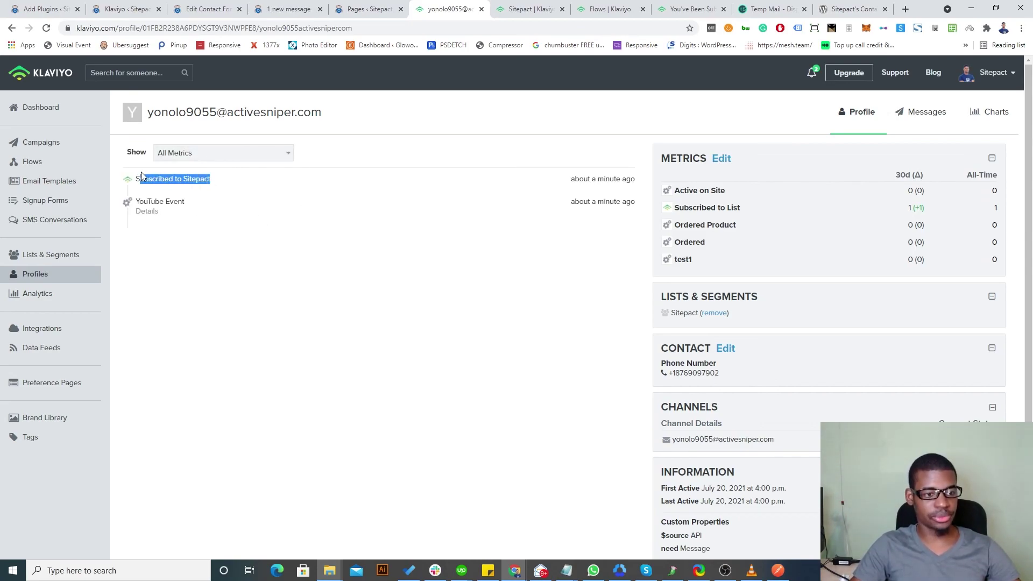
{"action": "left_click", "coordinate": [138, 178]}
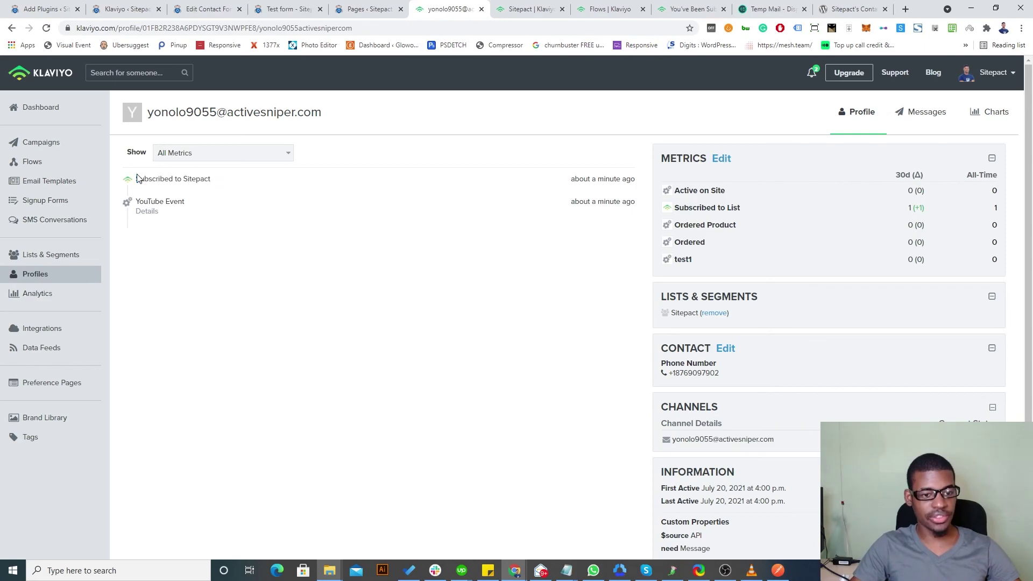
{"action": "left_click", "coordinate": [148, 212]}
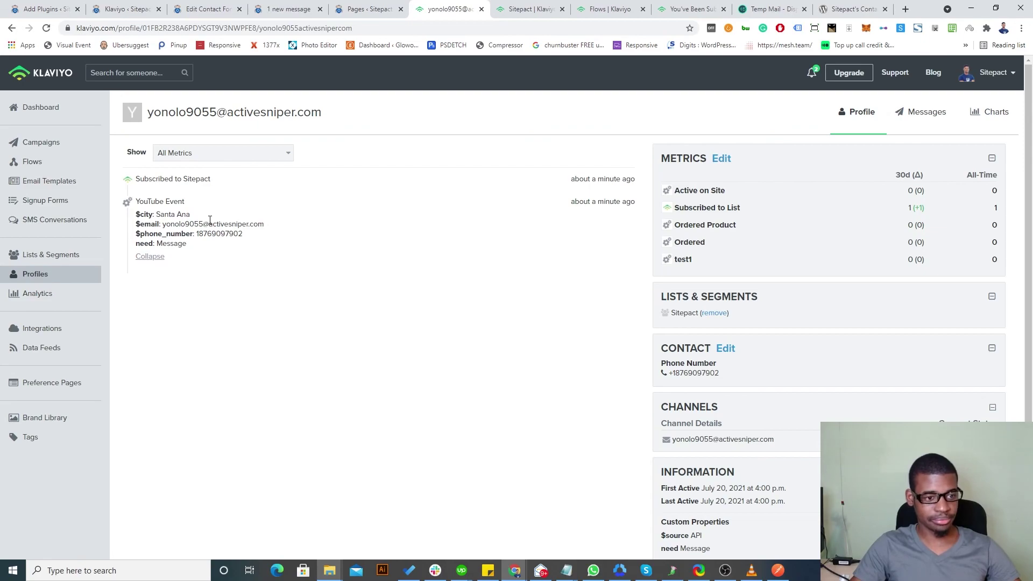
{"action": "left_click_drag", "start_coordinate": [190, 214], "coordinate": [162, 214]}
{"action": "left_click_drag", "start_coordinate": [264, 224], "coordinate": [164, 214]}
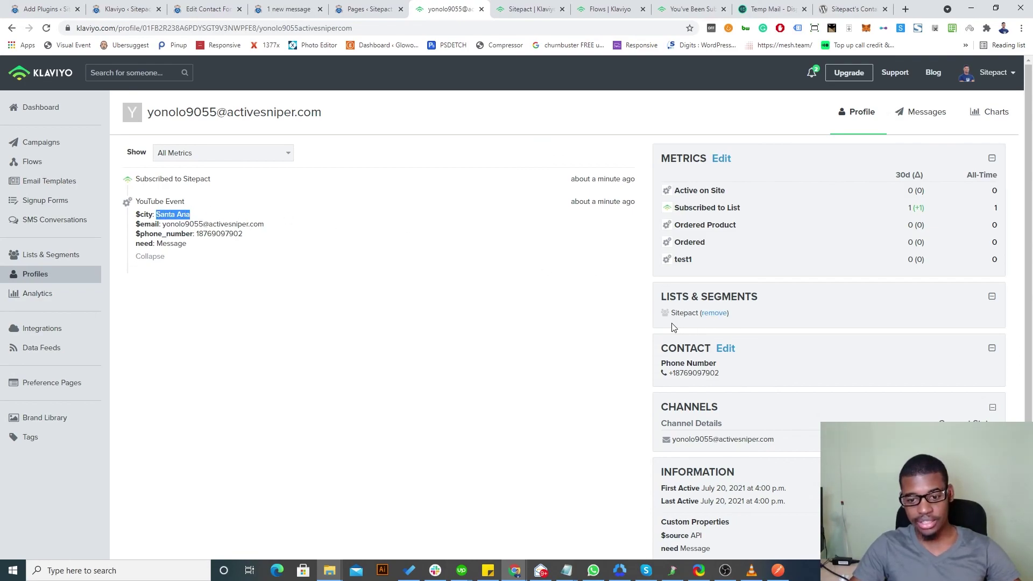
- Return to the contact form's Klaviyo integration settings and review the field mapping, City exclusion and metric flow
{"action": "left_click", "coordinate": [128, 8]}
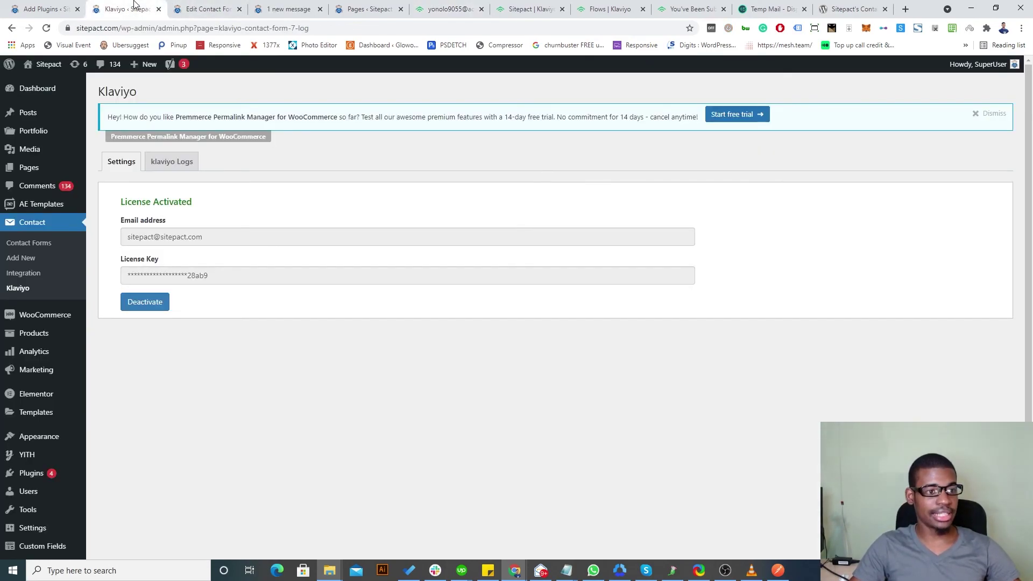
{"action": "left_click", "coordinate": [207, 7]}
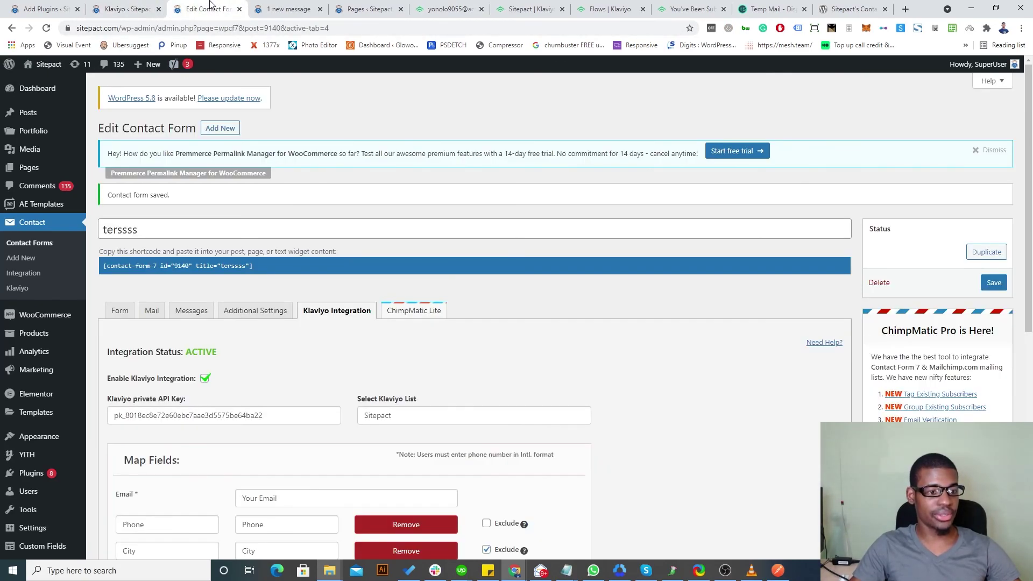
{"action": "scroll", "coordinate": [323, 323], "scroll_direction": "down", "scroll_amount": 5}
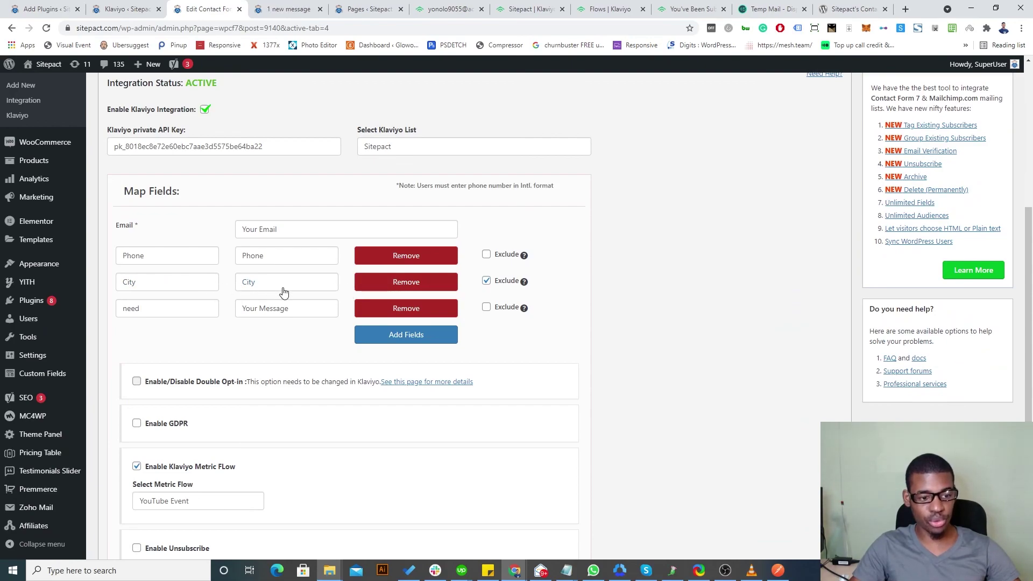
{"action": "scroll", "coordinate": [364, 329], "scroll_direction": "down", "scroll_amount": 1}
{"action": "scroll", "coordinate": [249, 405], "scroll_direction": "down", "scroll_amount": 3}
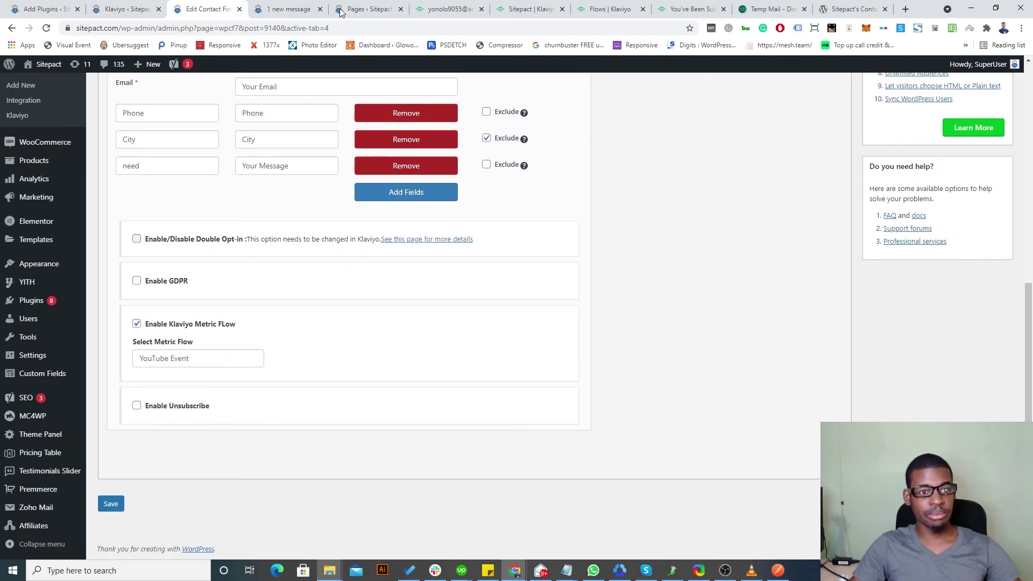
- Switch to Klaviyo and create a new flow from scratch named "YT"
{"action": "left_click", "coordinate": [285, 9]}
{"action": "left_click", "coordinate": [361, 9]}
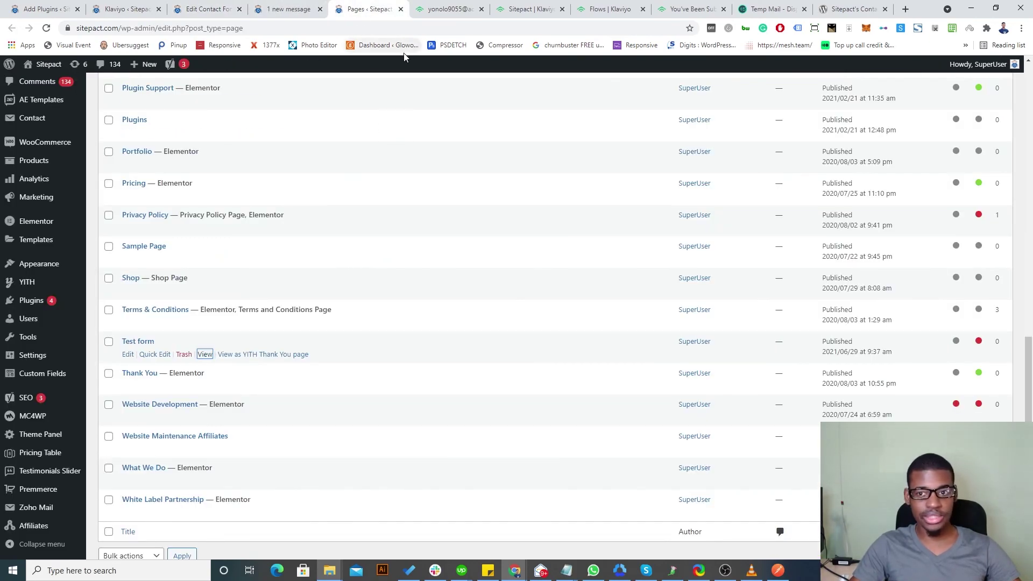
{"action": "left_click", "coordinate": [525, 9]}
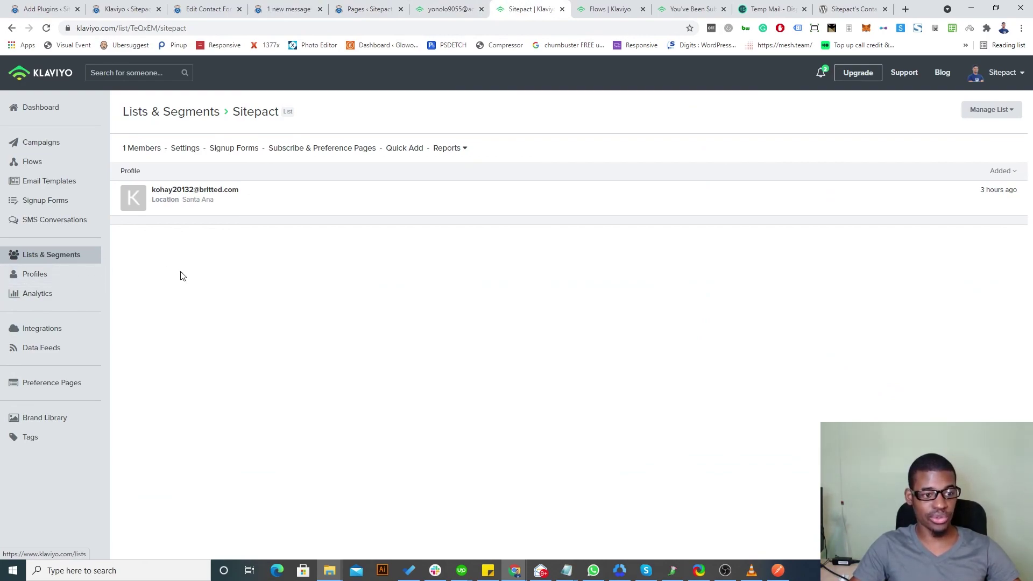
{"action": "left_click", "coordinate": [33, 161]}
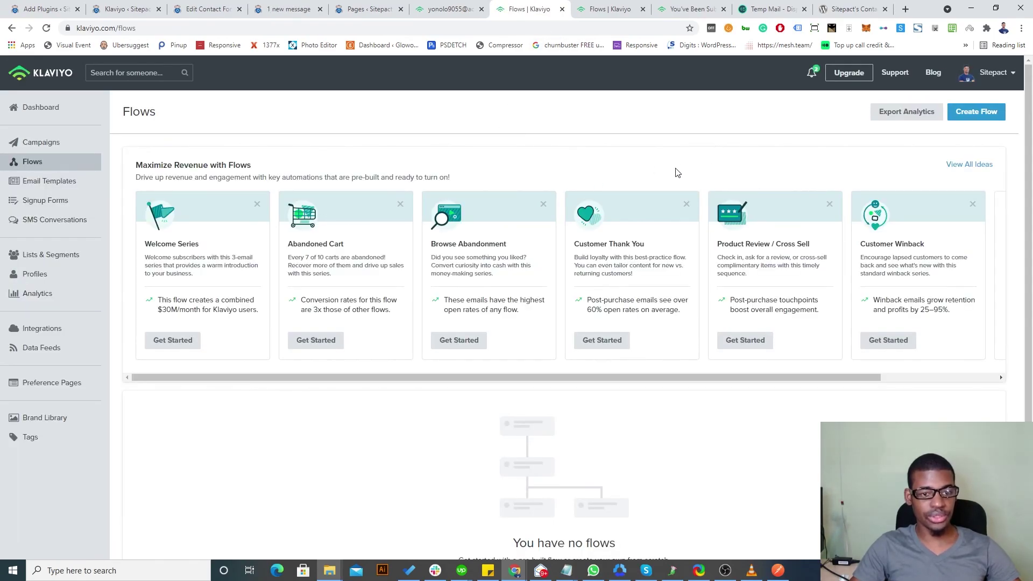
{"action": "left_click", "coordinate": [968, 112]}
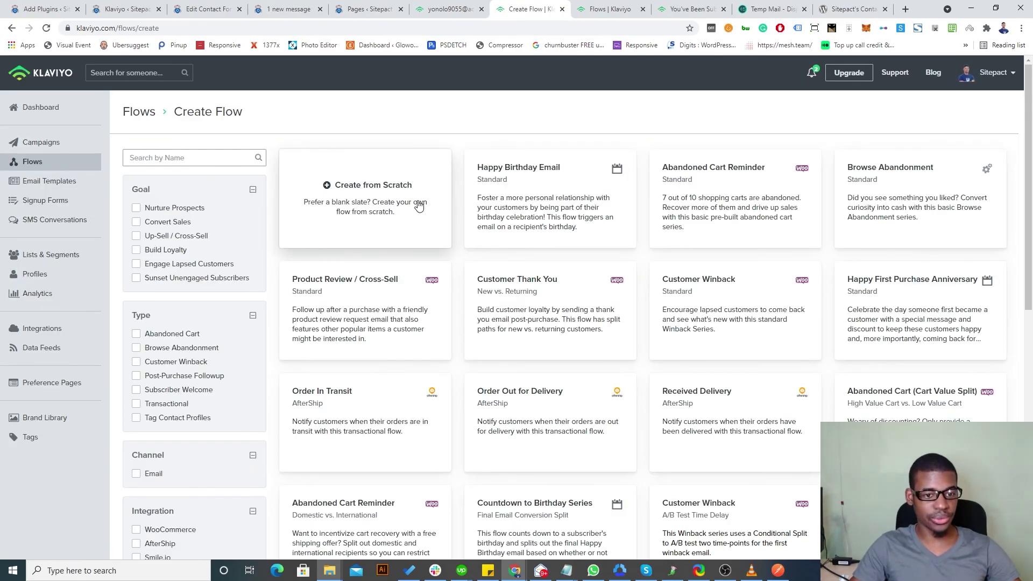
{"action": "left_click", "coordinate": [433, 220]}
{"action": "left_click", "coordinate": [446, 180]}
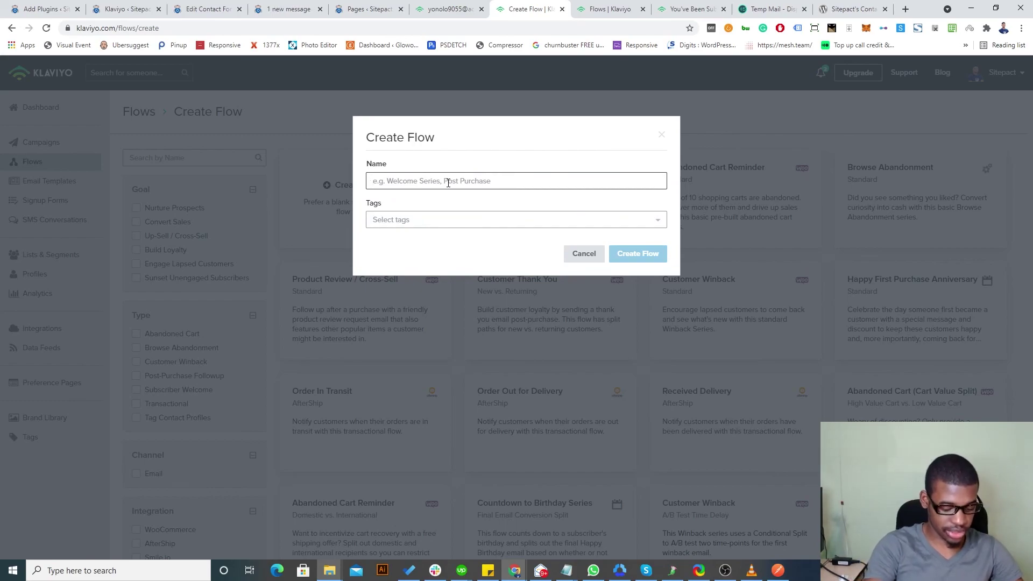
{"action": "type", "text": "YT"}
{"action": "left_click", "coordinate": [634, 254]}
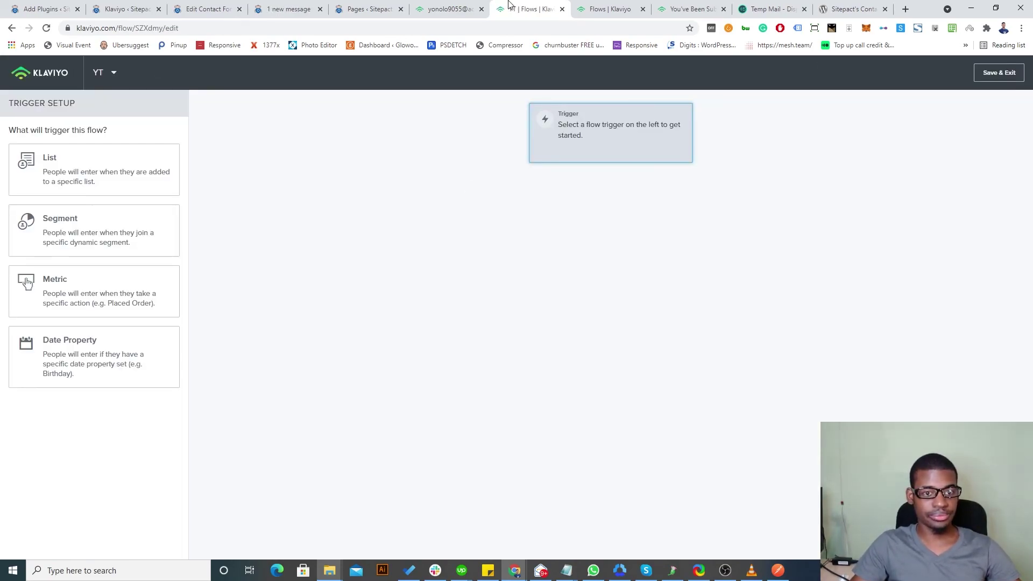
- Set the flow's trigger to the YouTube Event metric and finish the trigger setup
{"action": "left_click", "coordinate": [59, 285]}
{"action": "left_click", "coordinate": [93, 210]}
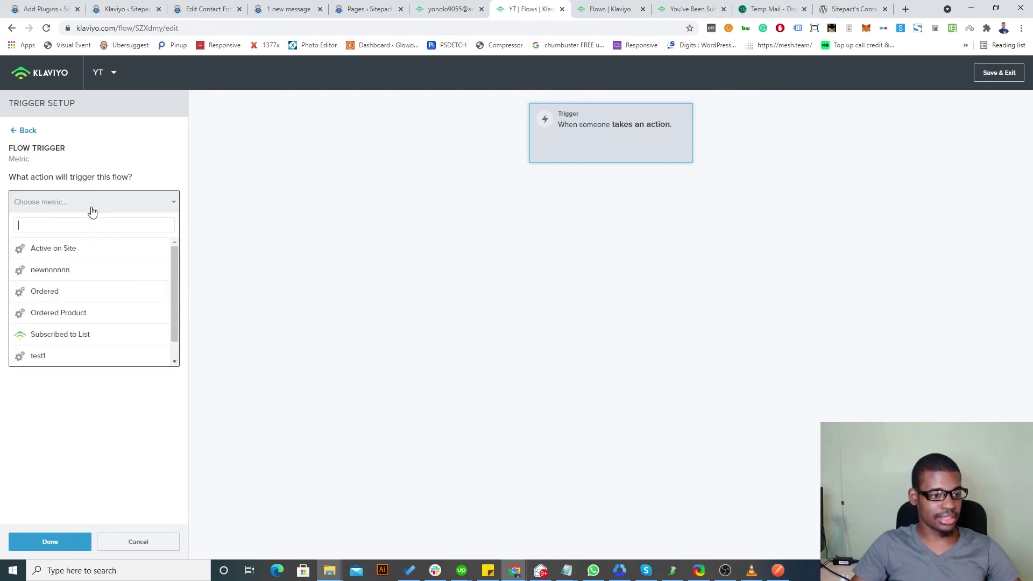
{"action": "scroll", "coordinate": [99, 296], "scroll_direction": "down", "scroll_amount": 1}
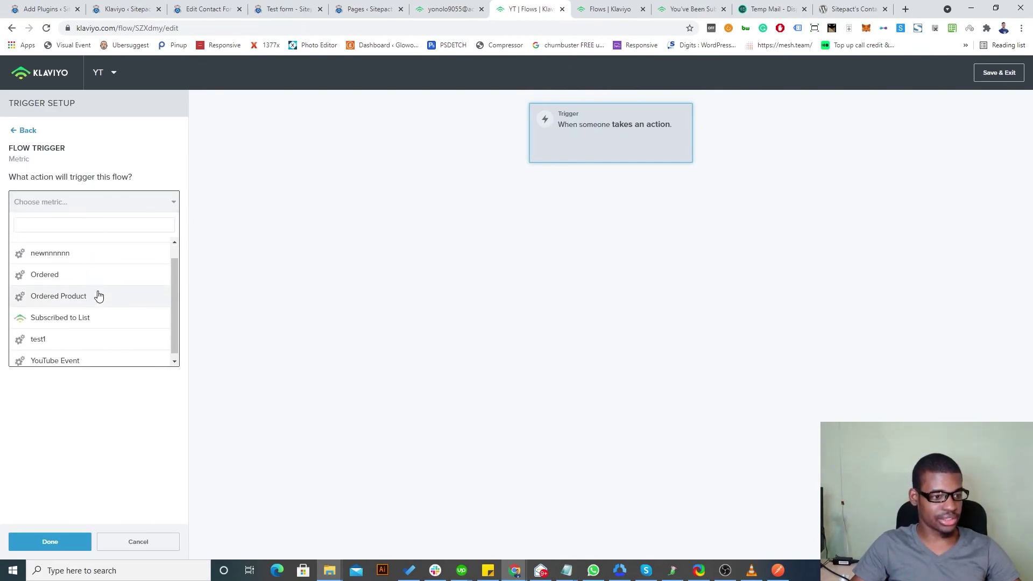
{"action": "left_click", "coordinate": [63, 357]}
{"action": "left_click", "coordinate": [64, 541]}
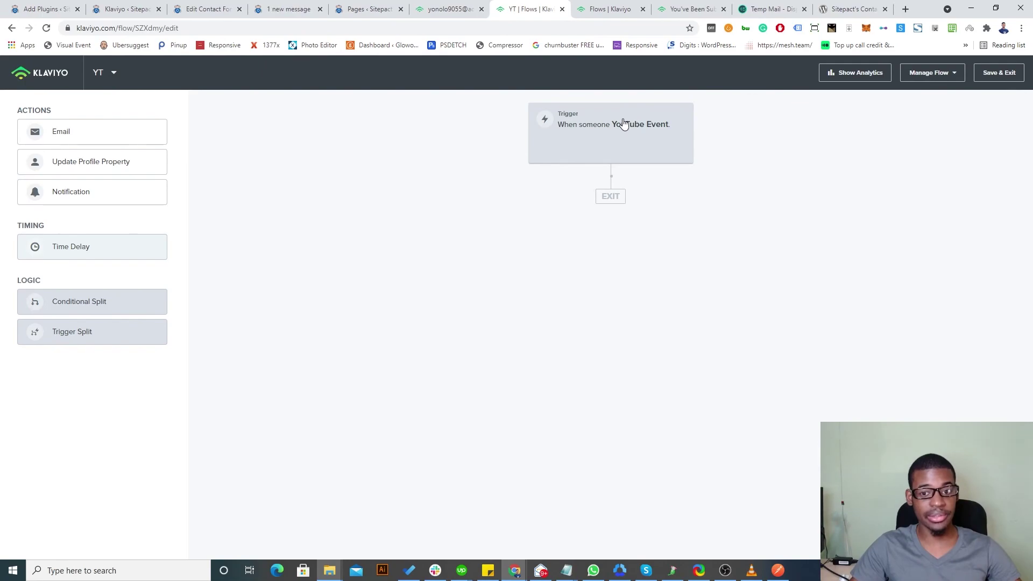
- Go back to the contact form's Klaviyo integration settings and enable the Unsubscribe option
{"action": "left_click", "coordinate": [262, 11]}
{"action": "left_click", "coordinate": [215, 10]}
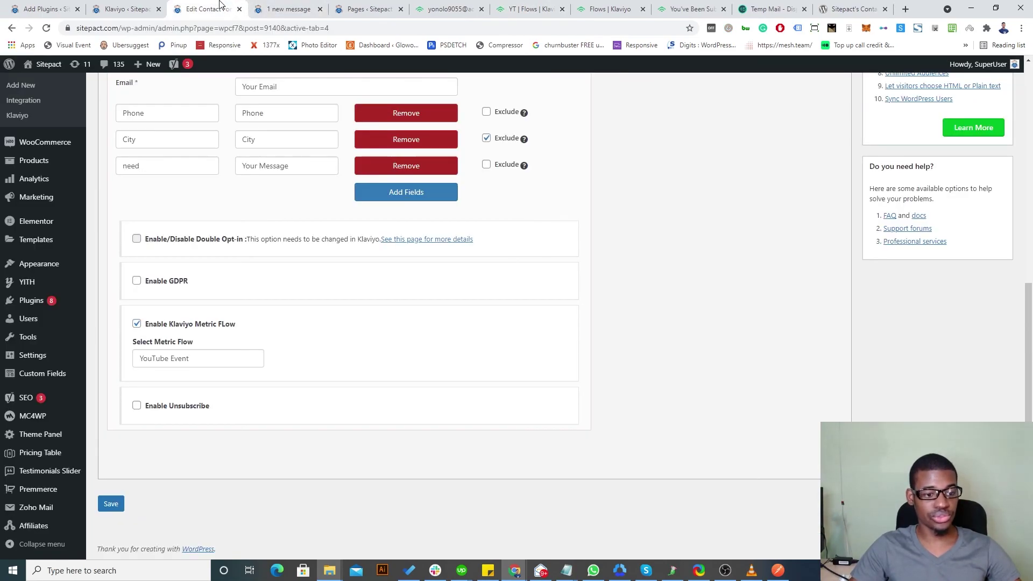
{"action": "scroll", "coordinate": [347, 451], "scroll_direction": "up", "scroll_amount": 2}
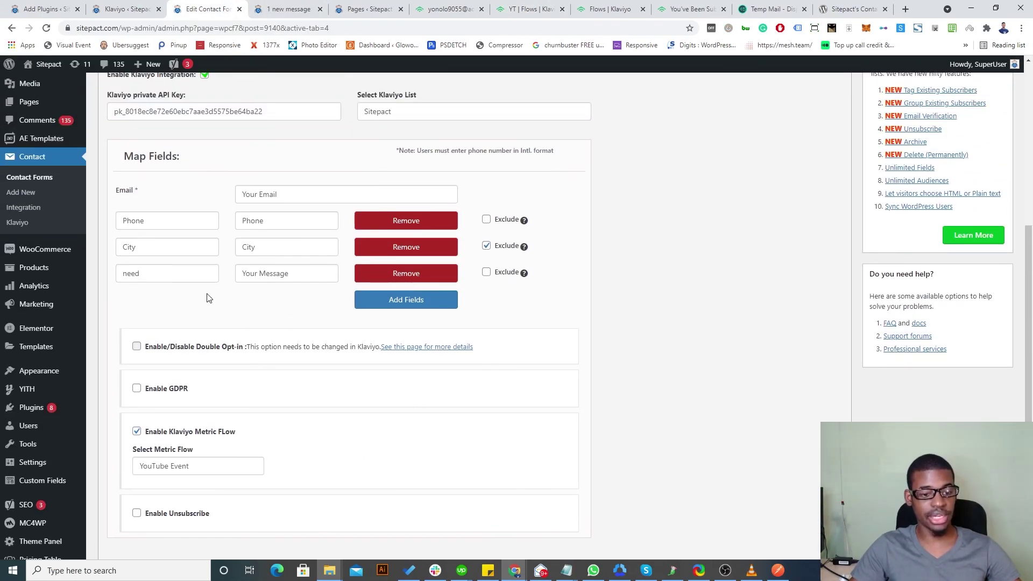
{"action": "scroll", "coordinate": [269, 356], "scroll_direction": "down", "scroll_amount": 1}
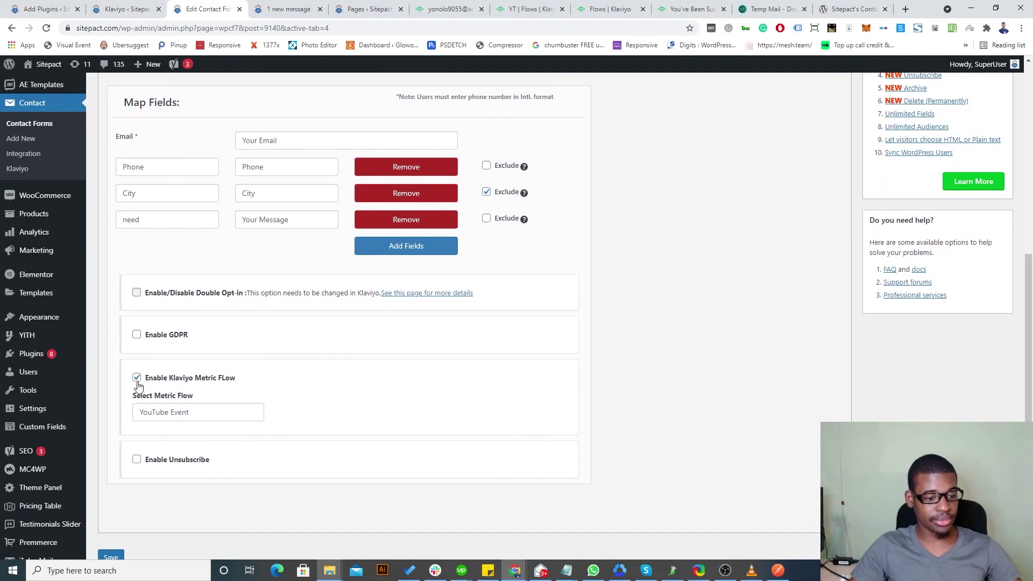
{"action": "left_click", "coordinate": [137, 461]}
{"action": "left_click", "coordinate": [136, 461]}
{"action": "left_click", "coordinate": [136, 461]}
{"action": "left_click", "coordinate": [136, 460]}
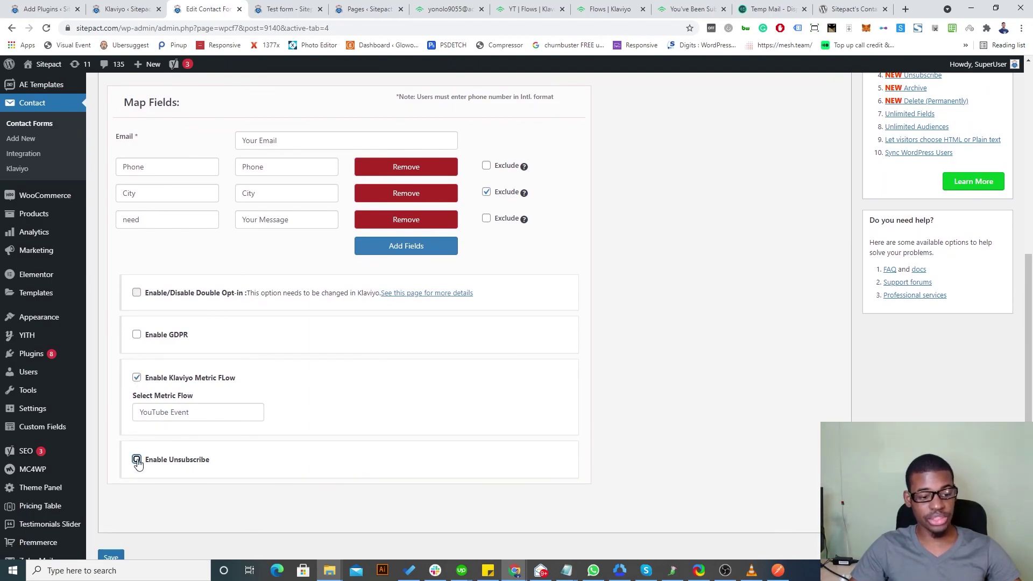
{"action": "double_click", "coordinate": [195, 462]}
{"action": "left_click", "coordinate": [194, 460]}
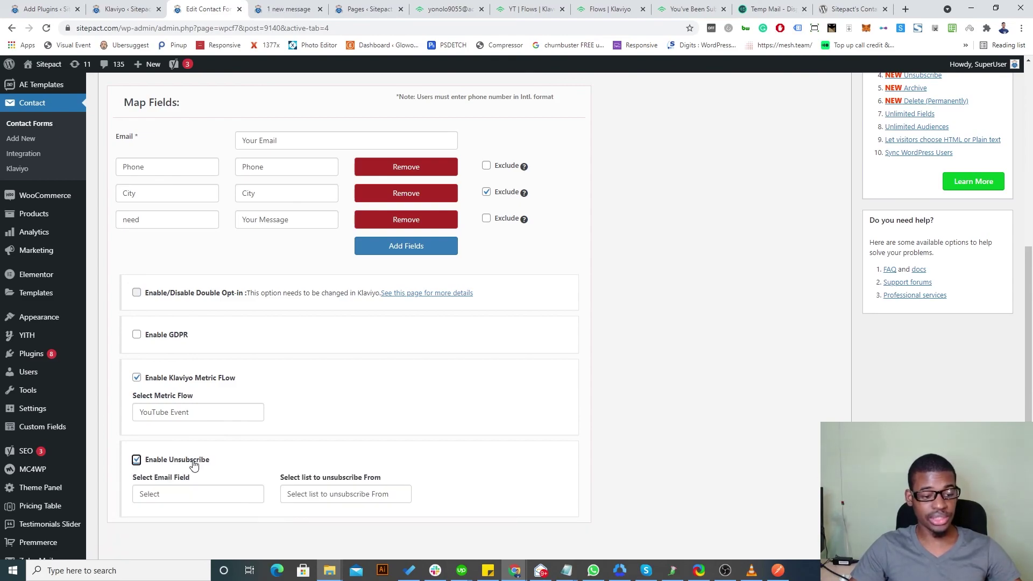
- Choose Your Email as the unsubscribe email field and Sitepact as the list to unsubscribe from
{"action": "left_click", "coordinate": [188, 494]}
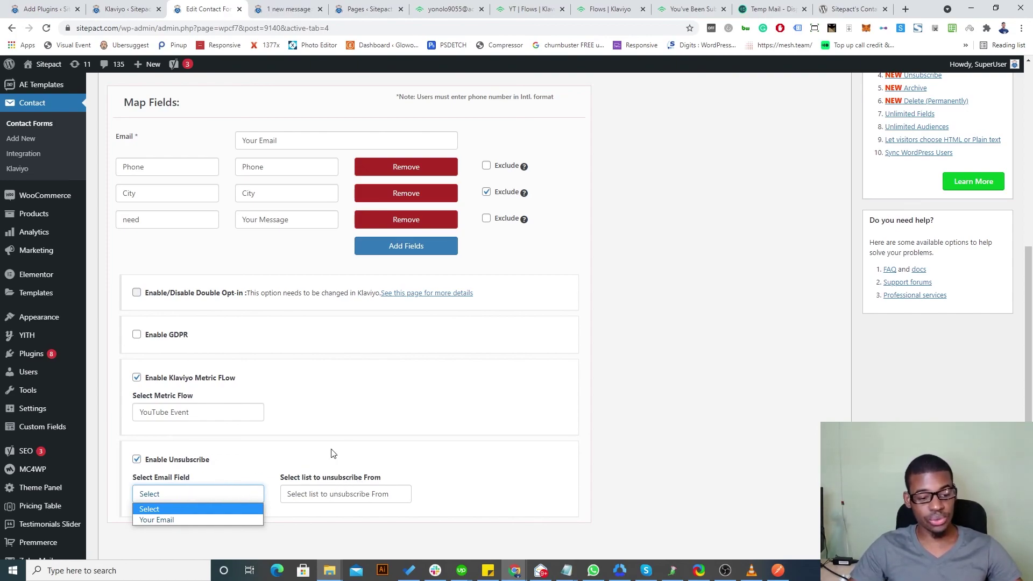
{"action": "scroll", "coordinate": [293, 465], "scroll_direction": "down", "scroll_amount": 2}
{"action": "left_click", "coordinate": [223, 402]}
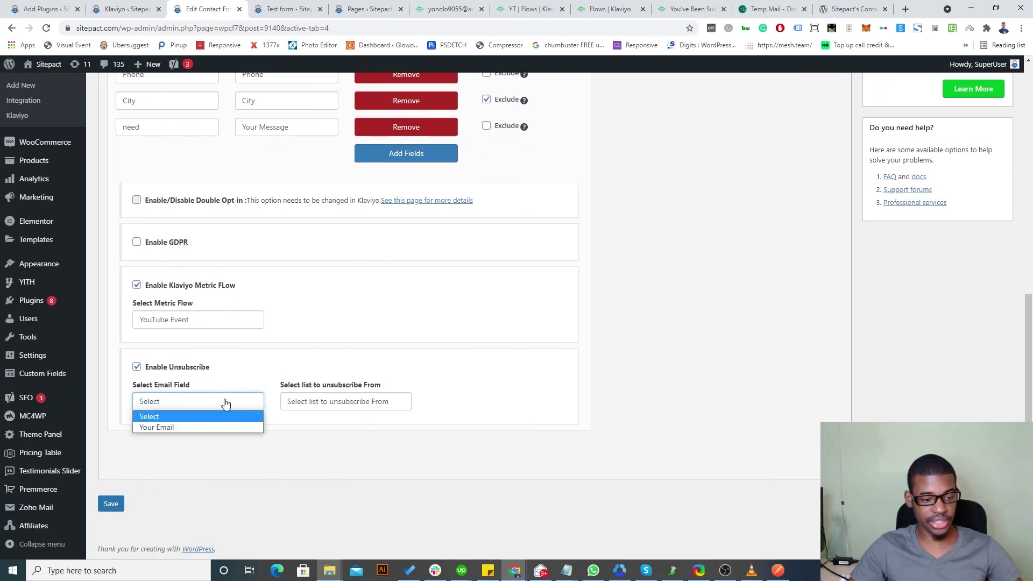
{"action": "left_click", "coordinate": [176, 429]}
{"action": "left_click", "coordinate": [326, 403]}
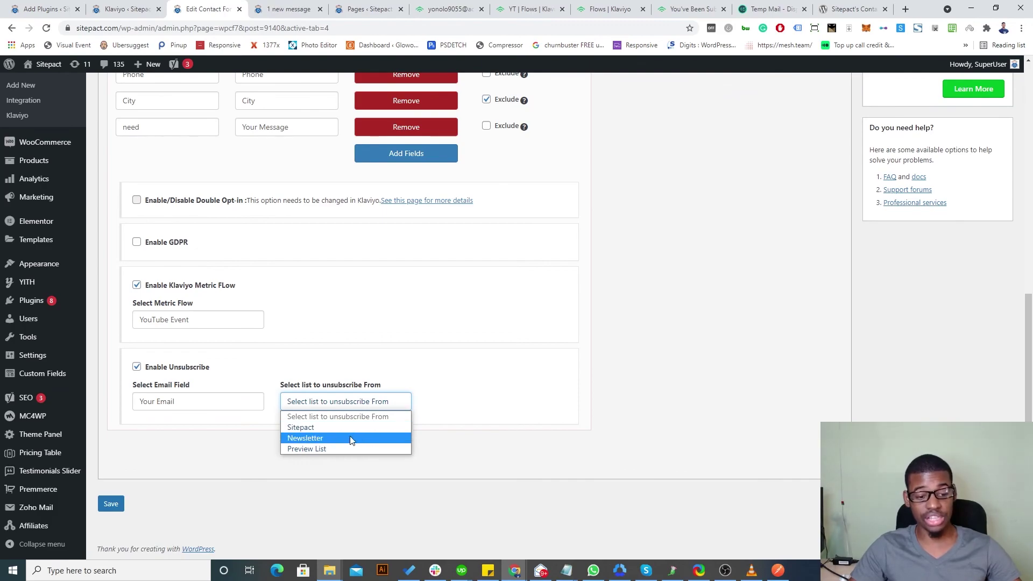
{"action": "left_click", "coordinate": [314, 428]}
- Review the form's Klaviyo integration settings, comparing the subscription list and field mapping with the metric flow and unsubscribe options
{"action": "scroll", "coordinate": [462, 410], "scroll_direction": "up", "scroll_amount": 3}
{"action": "scroll", "coordinate": [512, 445], "scroll_direction": "down", "scroll_amount": 1}
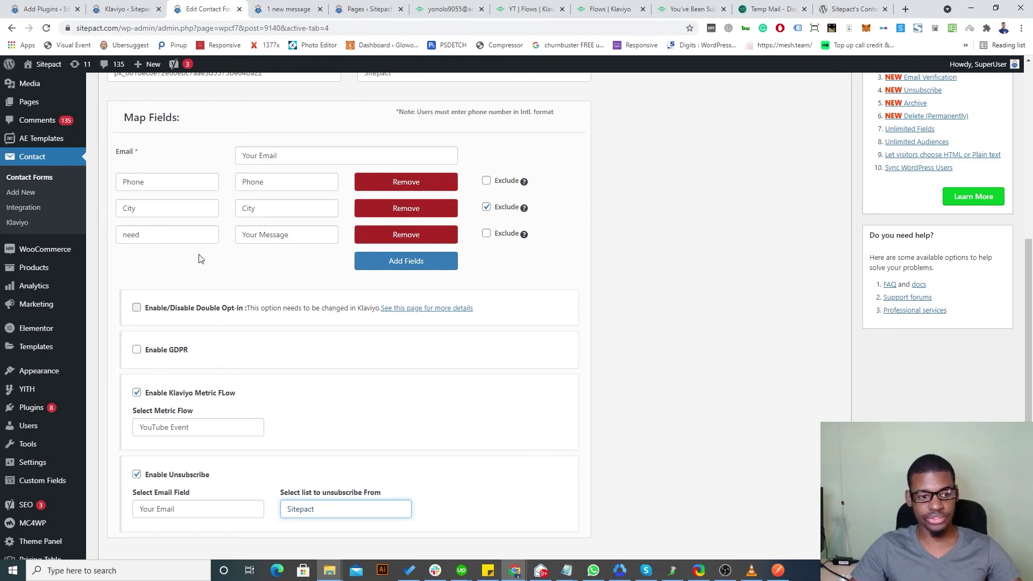
{"action": "scroll", "coordinate": [321, 330], "scroll_direction": "up", "scroll_amount": 1}
{"action": "scroll", "coordinate": [321, 329], "scroll_direction": "up", "scroll_amount": 7}
{"action": "scroll", "coordinate": [340, 254], "scroll_direction": "down", "scroll_amount": 5}
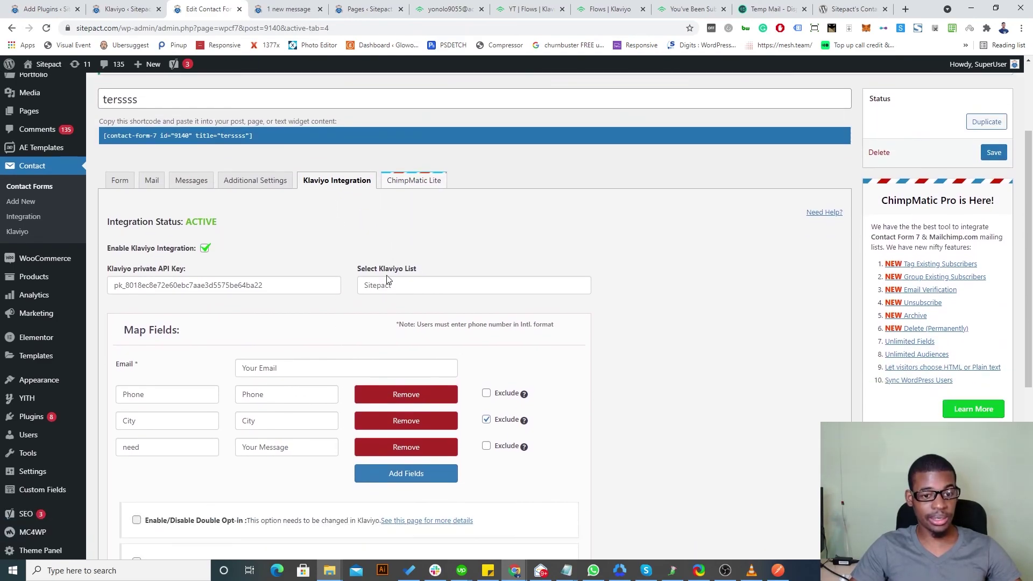
{"action": "scroll", "coordinate": [361, 204], "scroll_direction": "down", "scroll_amount": 3}
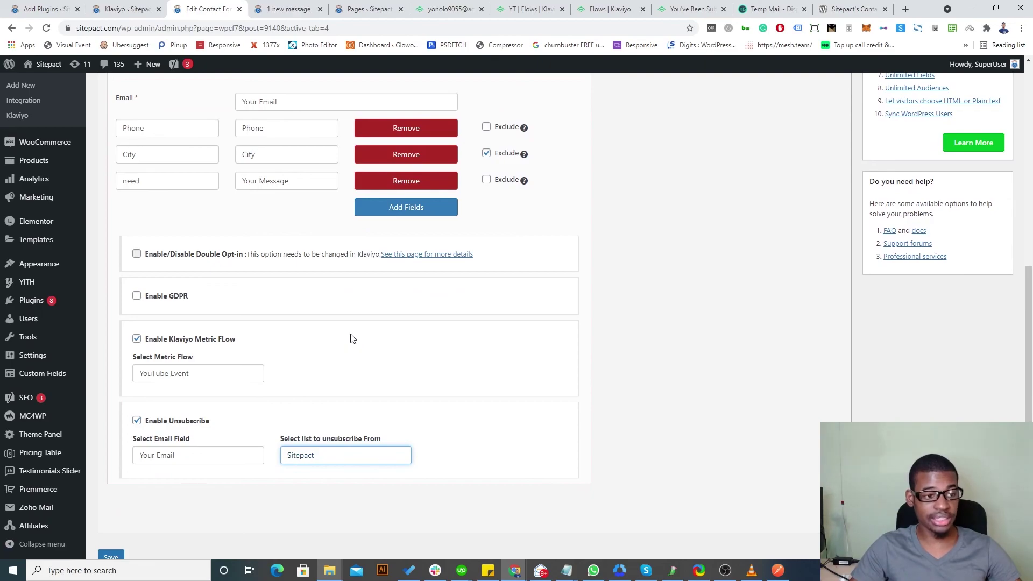
{"action": "scroll", "coordinate": [352, 342], "scroll_direction": "up", "scroll_amount": 4}
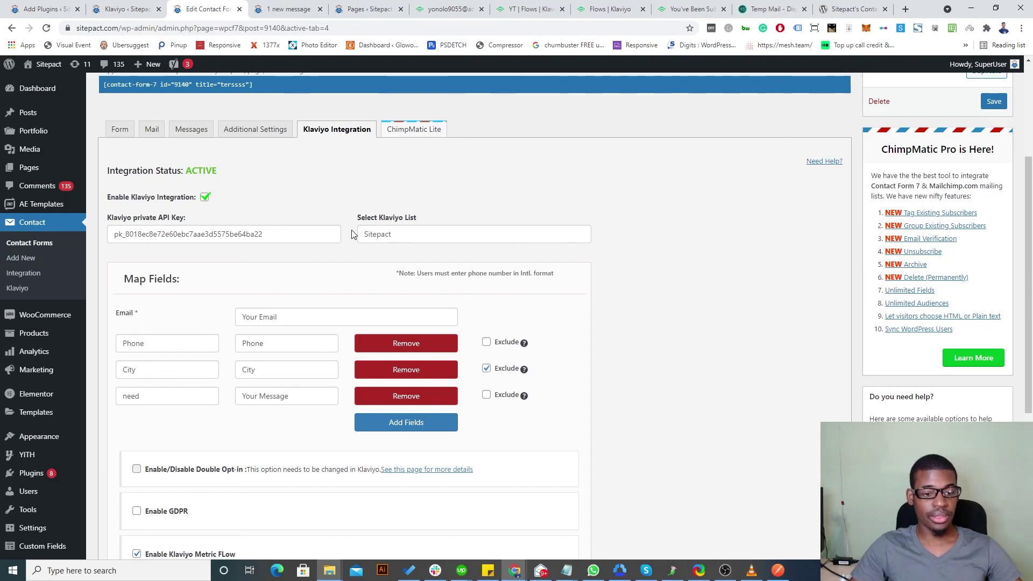
{"action": "scroll", "coordinate": [355, 233], "scroll_direction": "down", "scroll_amount": 1}
{"action": "scroll", "coordinate": [355, 233], "scroll_direction": "down", "scroll_amount": 1}
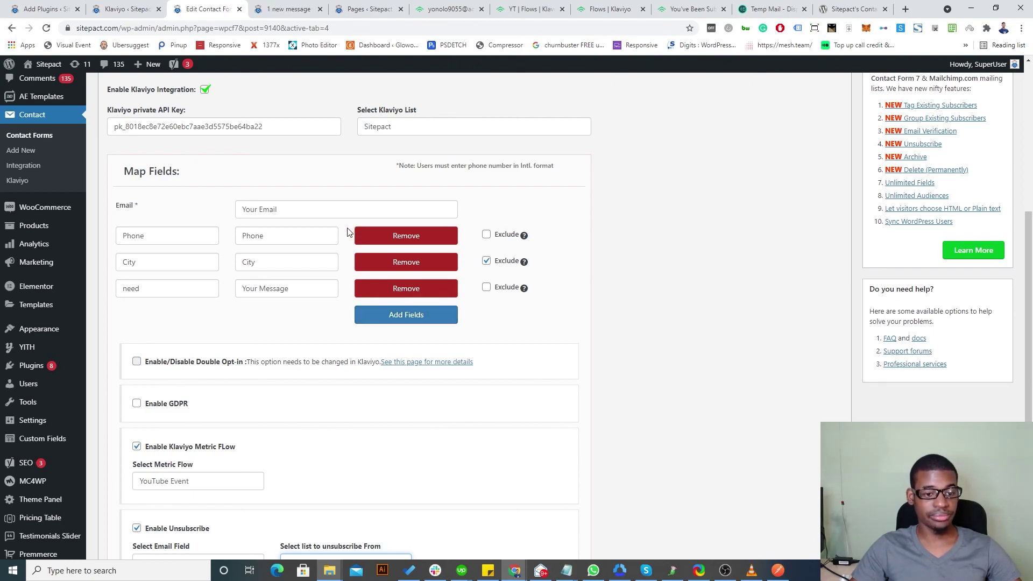
{"action": "scroll", "coordinate": [358, 315], "scroll_direction": "down", "scroll_amount": 2}
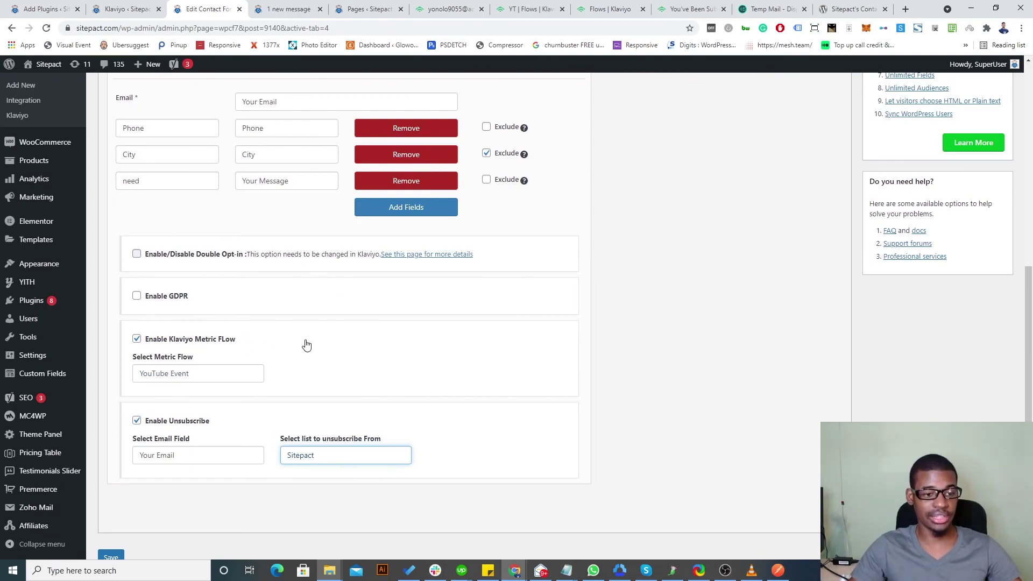
{"action": "scroll", "coordinate": [376, 349], "scroll_direction": "up", "scroll_amount": 2}
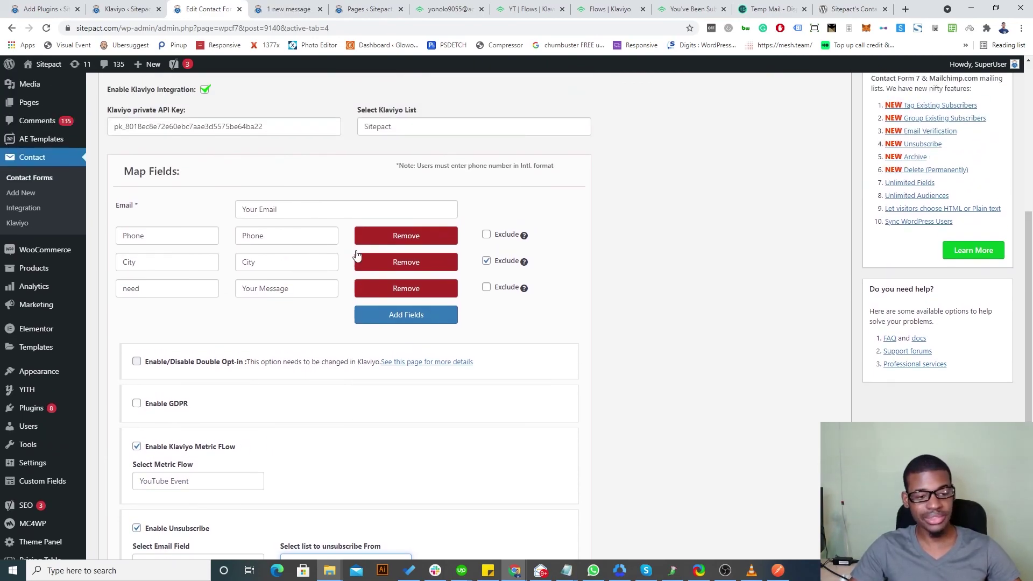